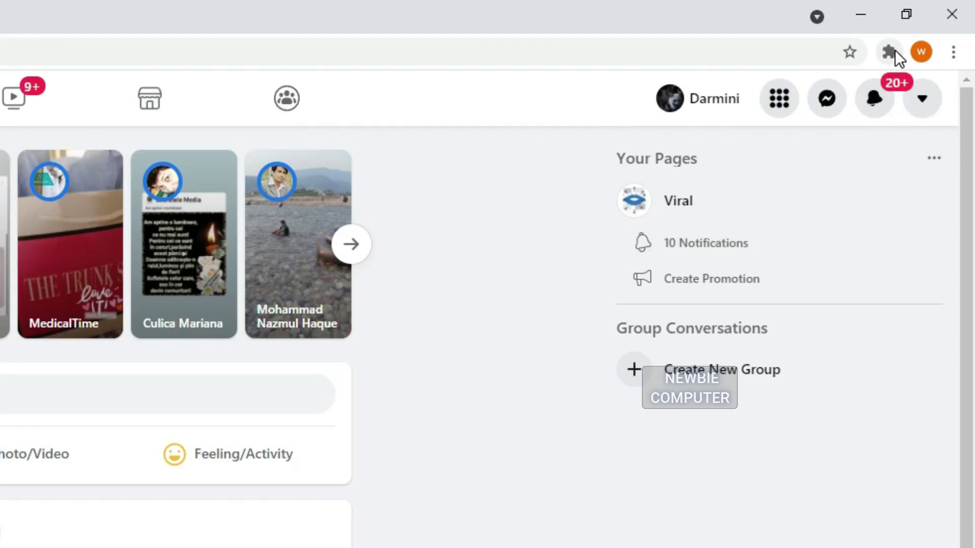
- Reload Facebook and show your profile's Friends tab listing all 82 friends
click(889, 51)
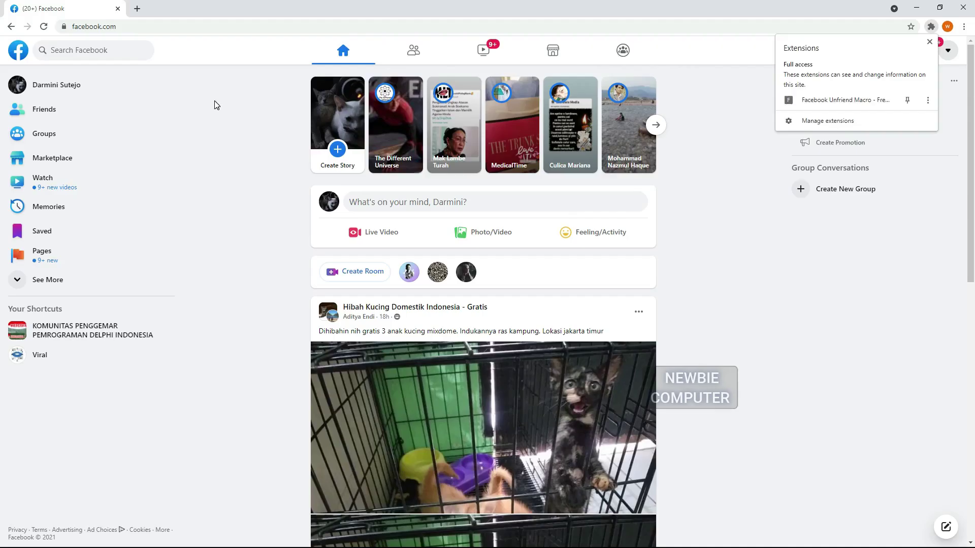
right_click(213, 102)
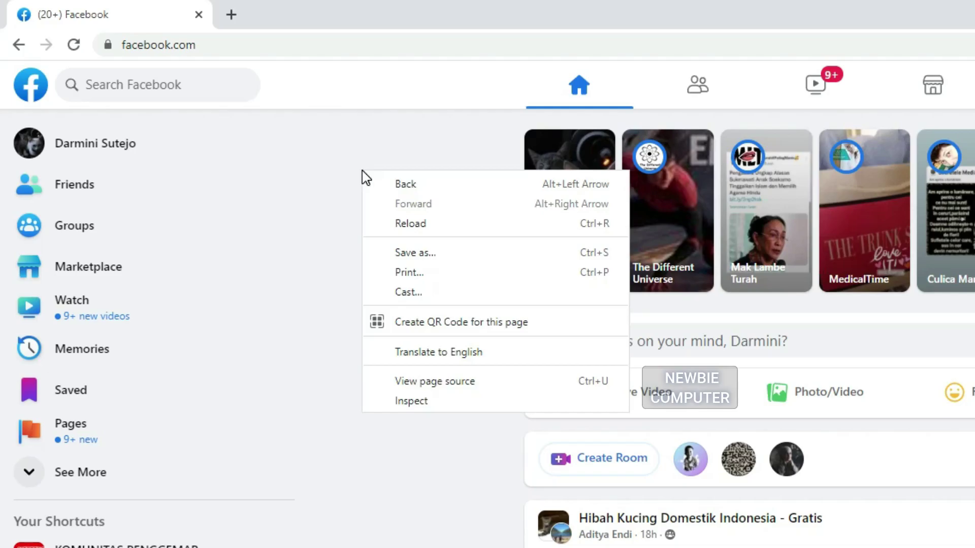
click(380, 225)
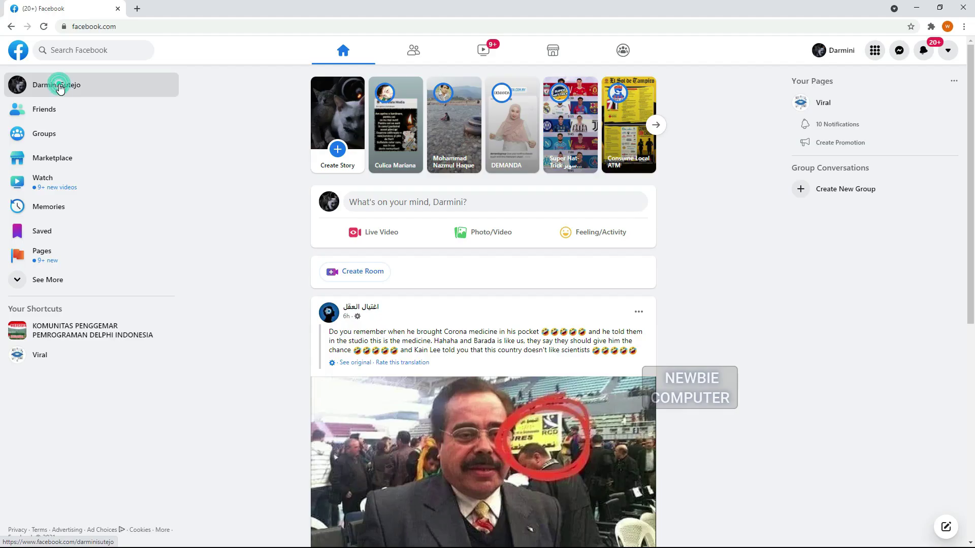
click(121, 176)
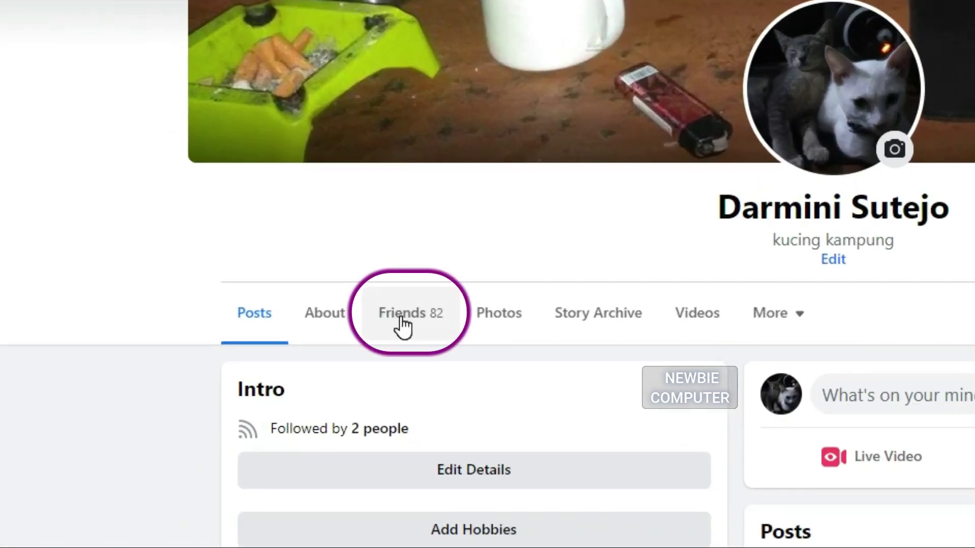
click(402, 319)
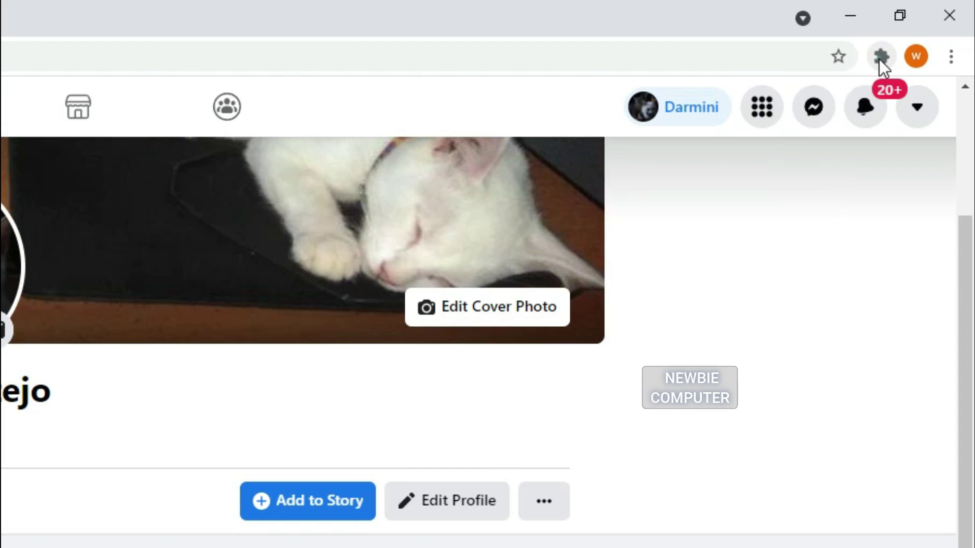
- Open the Facebook Unfriend Macro popup and copy a friend's name from their hover card
click(880, 57)
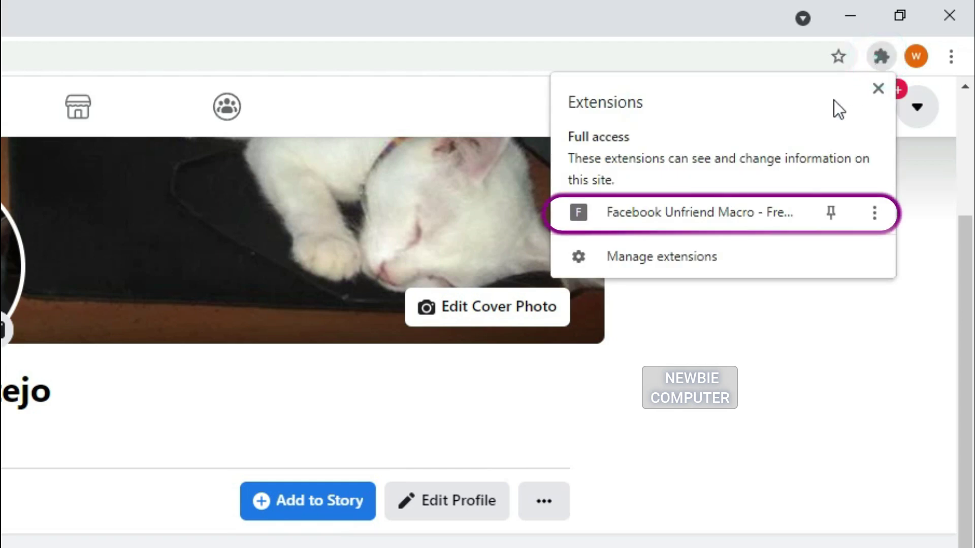
click(674, 205)
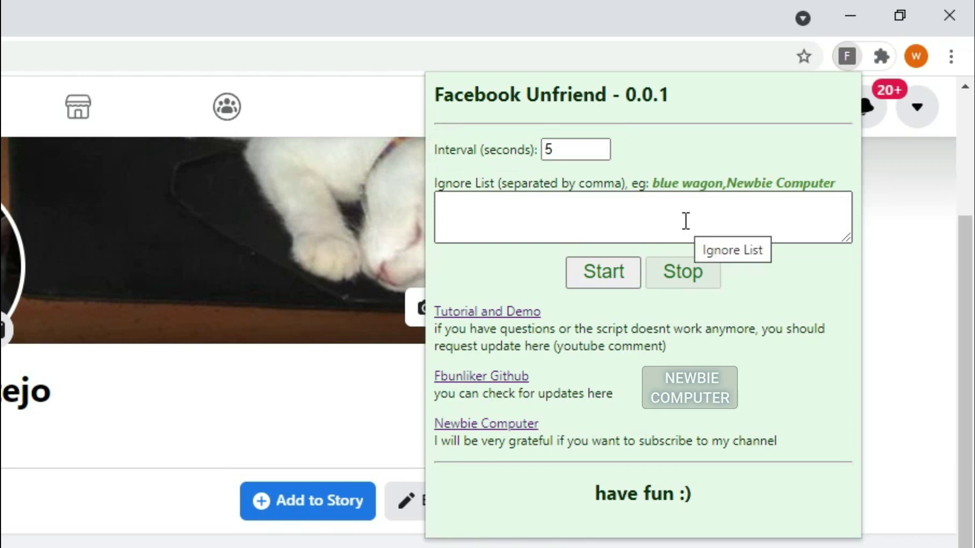
click(686, 221)
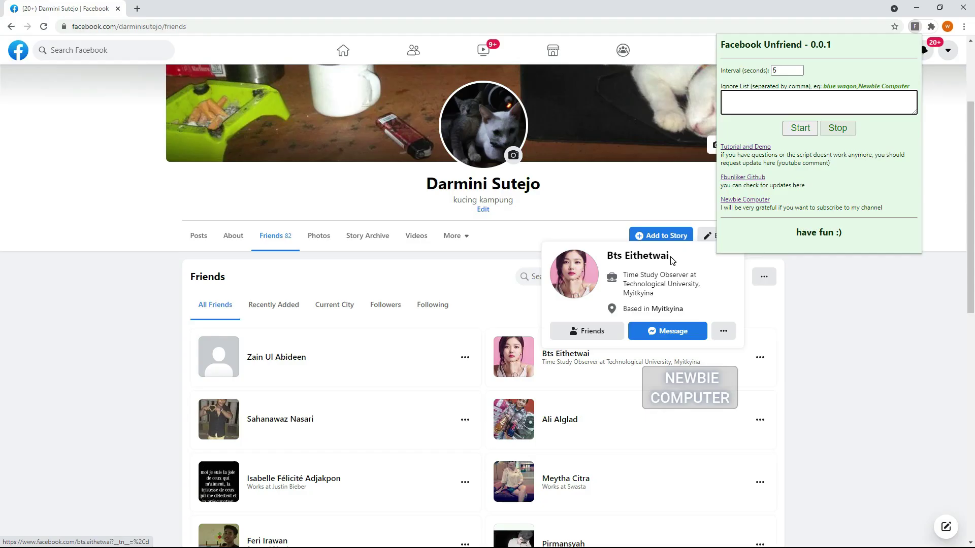
drag(670, 255, 607, 263)
key(ctrl+c)
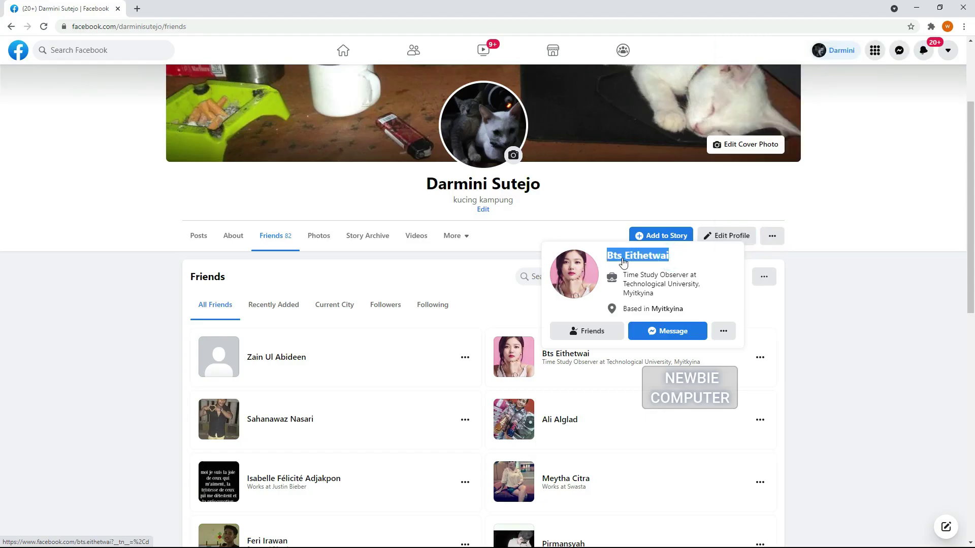
right_click(628, 260)
click(660, 335)
- Paste the friend's name into the Ignore List, followed by ',any other name'
click(931, 26)
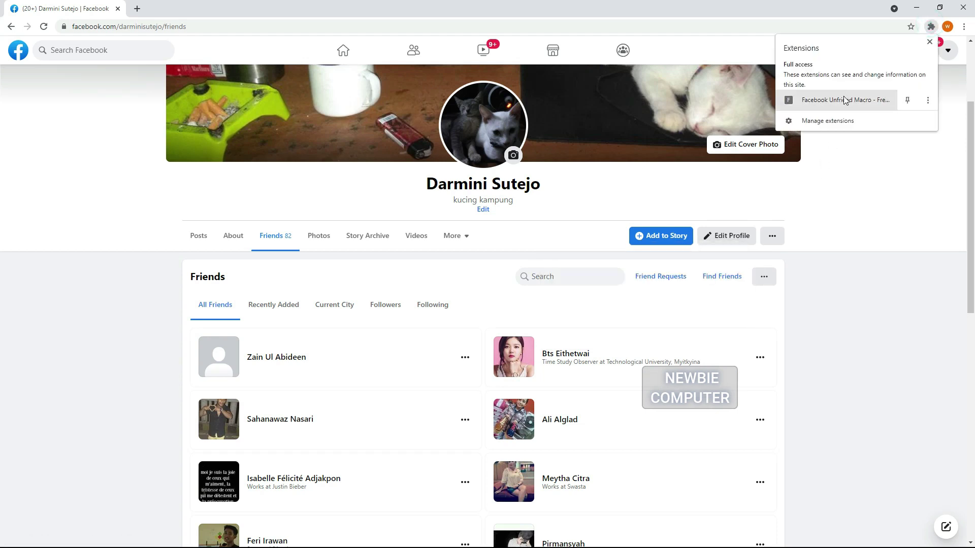
click(843, 100)
click(779, 100)
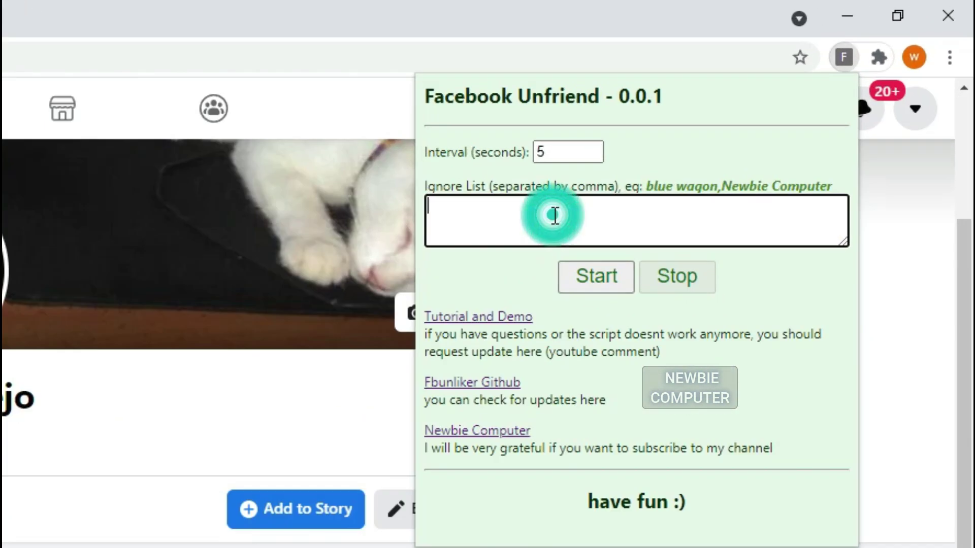
key(ctrl+v)
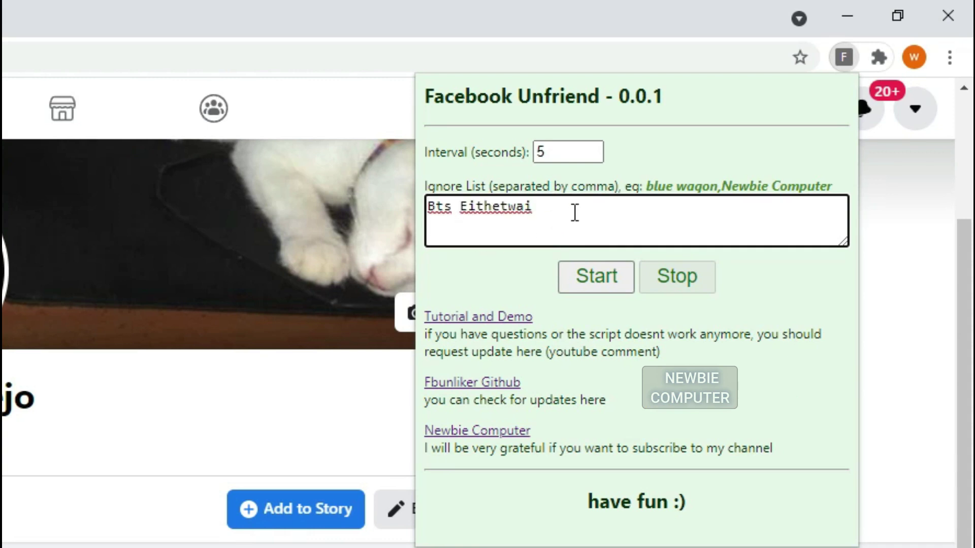
text(,any other name)
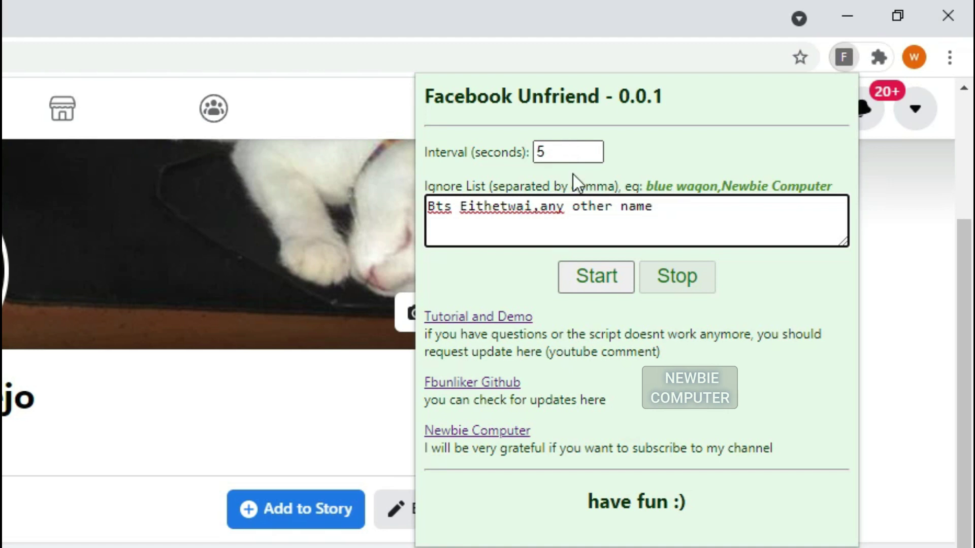
- Start the macro and let it unfriend friends until its counter reaches 19
click(595, 276)
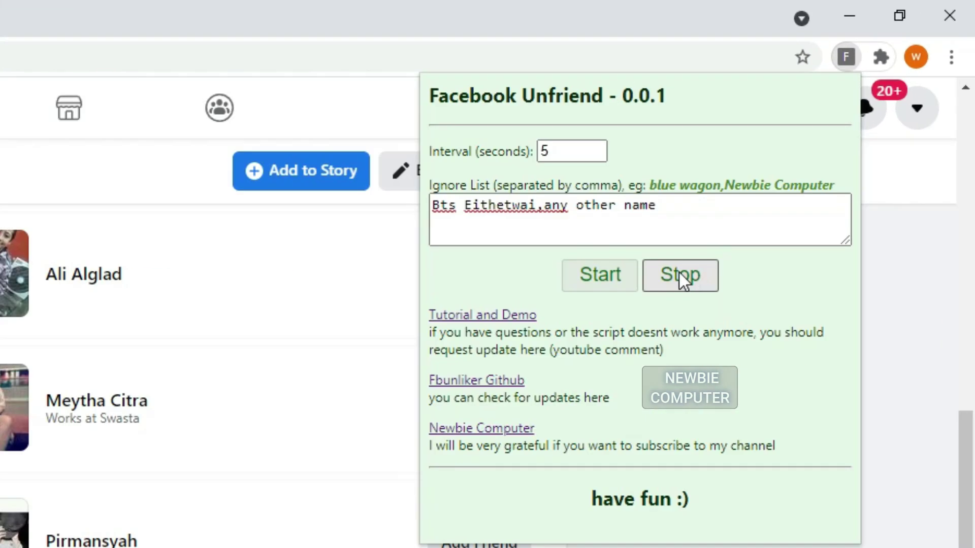
- Stop the macro and confirm the ignored friend still offers Unfriend in their menu
click(838, 128)
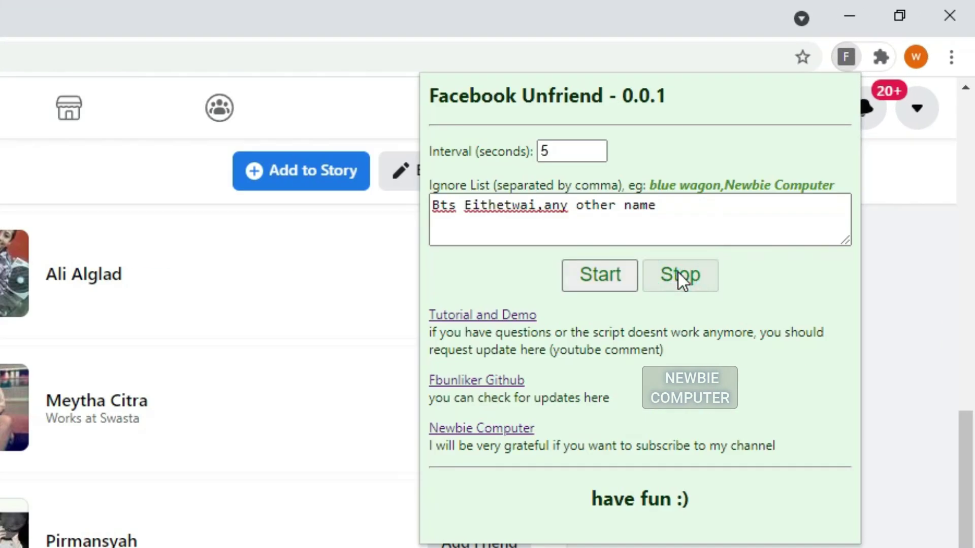
click(833, 307)
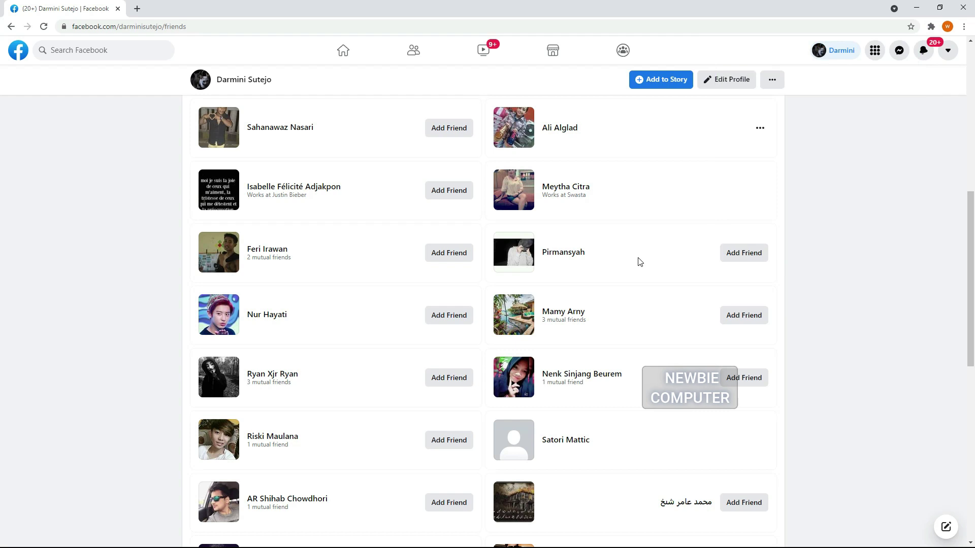
scroll(639, 261, up, 3)
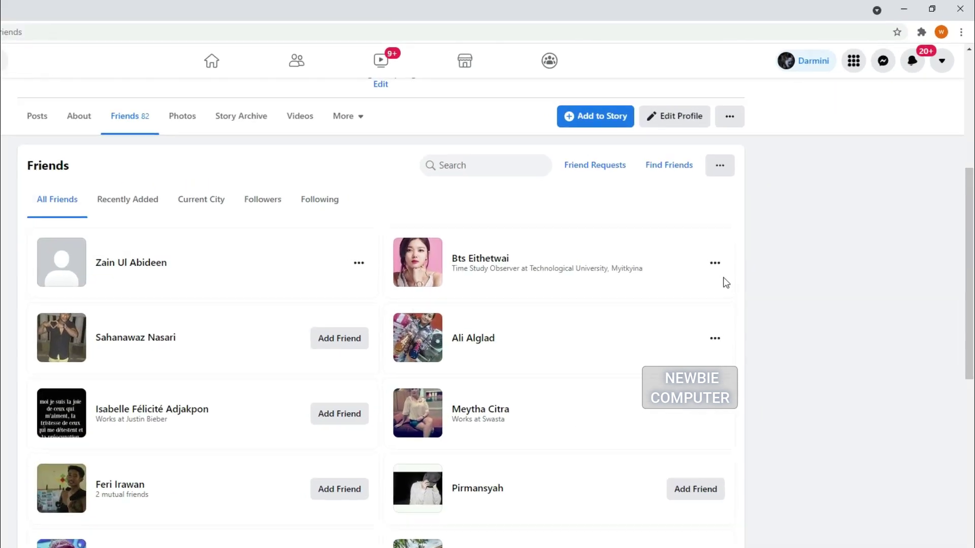
click(761, 219)
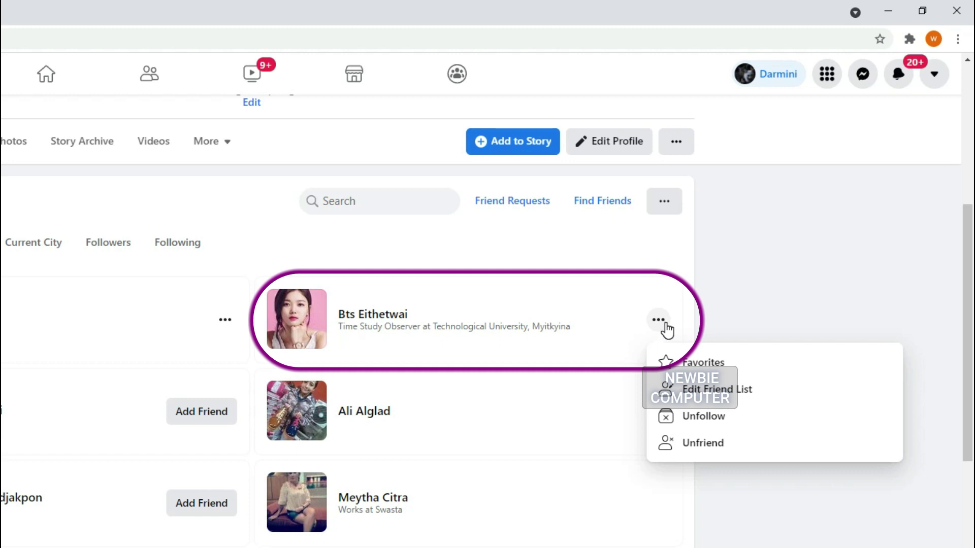
click(667, 331)
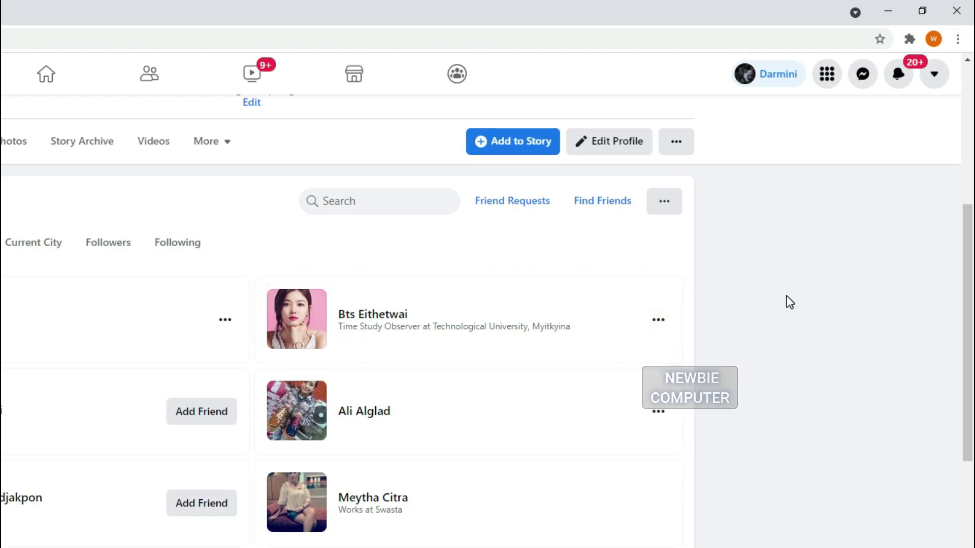
- Reload the Friends page to see the count drop to 63 friends
right_click(778, 313)
click(844, 233)
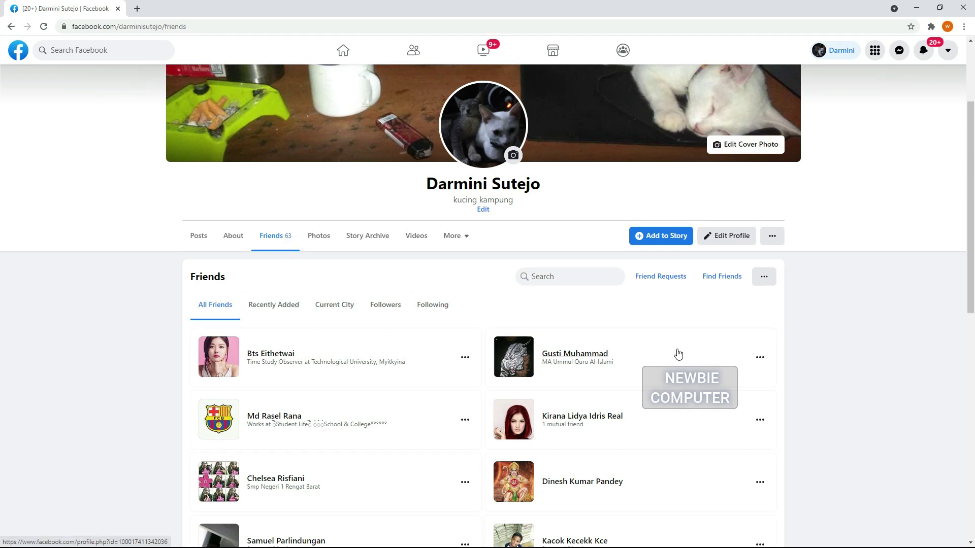
scroll(681, 354, down, 3)
scroll(681, 352, down, 3)
scroll(681, 353, up, 1)
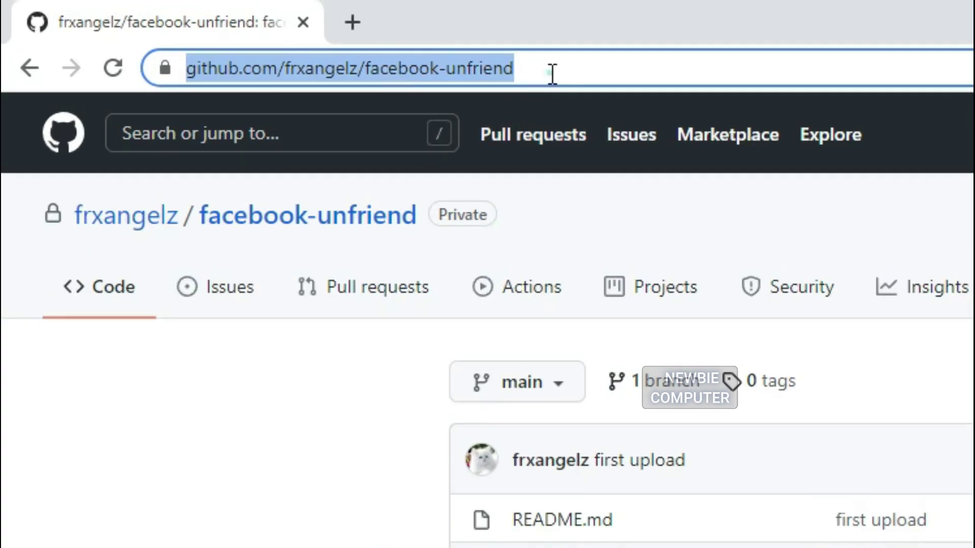
- Download the facebook-unfriend GitHub repository as a ZIP through Code > Download ZIP
click(552, 74)
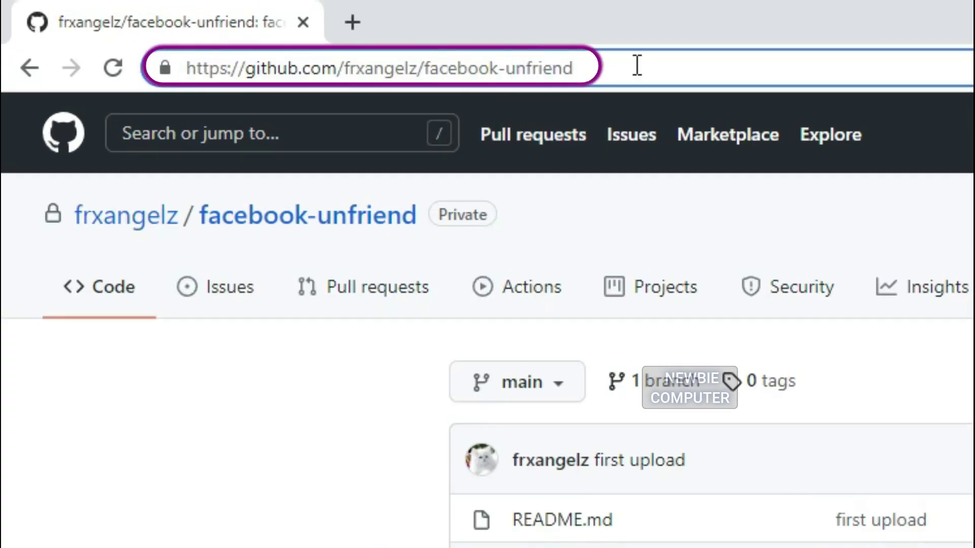
click(634, 65)
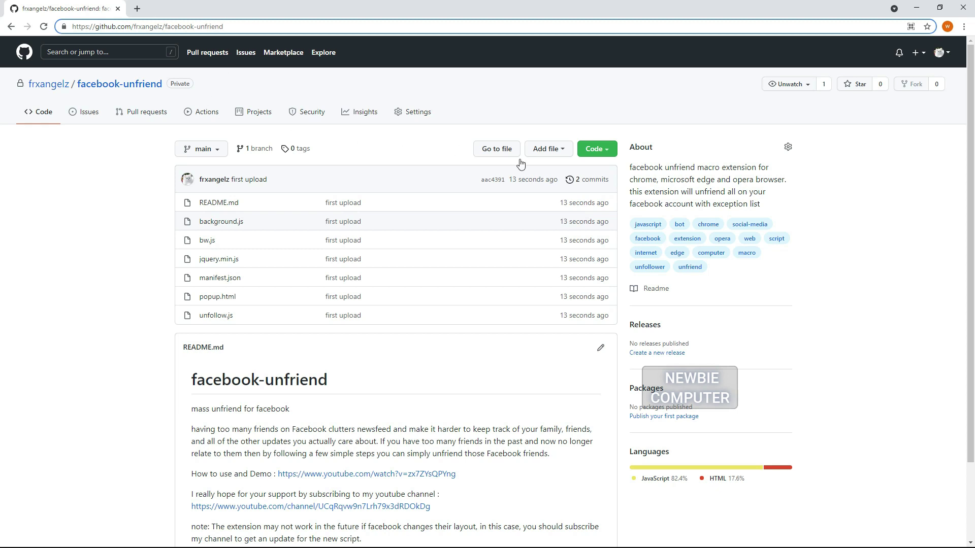
click(608, 150)
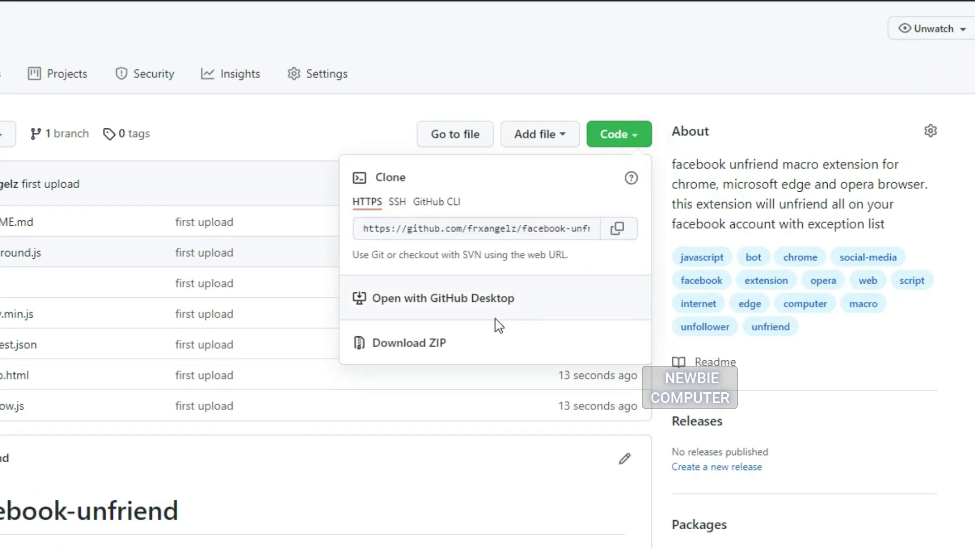
click(404, 350)
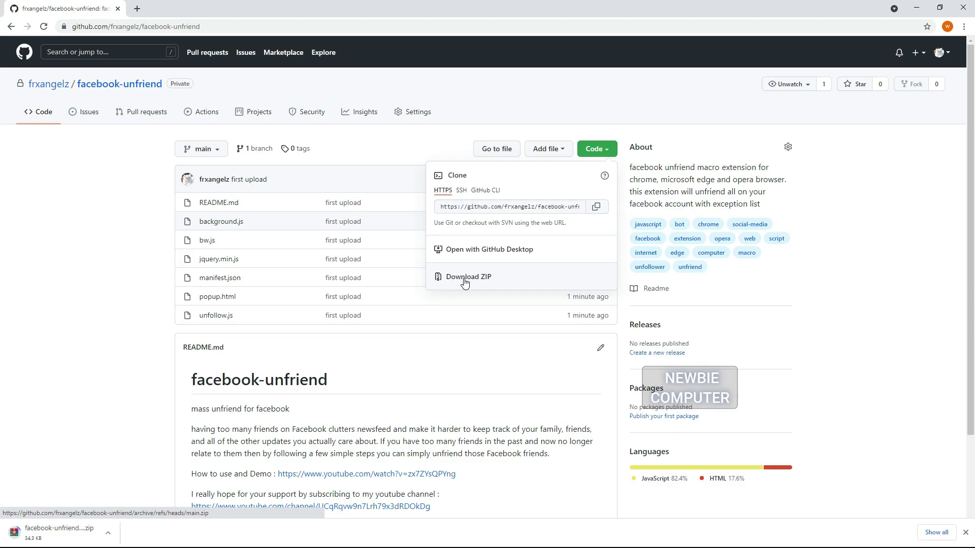
click(882, 291)
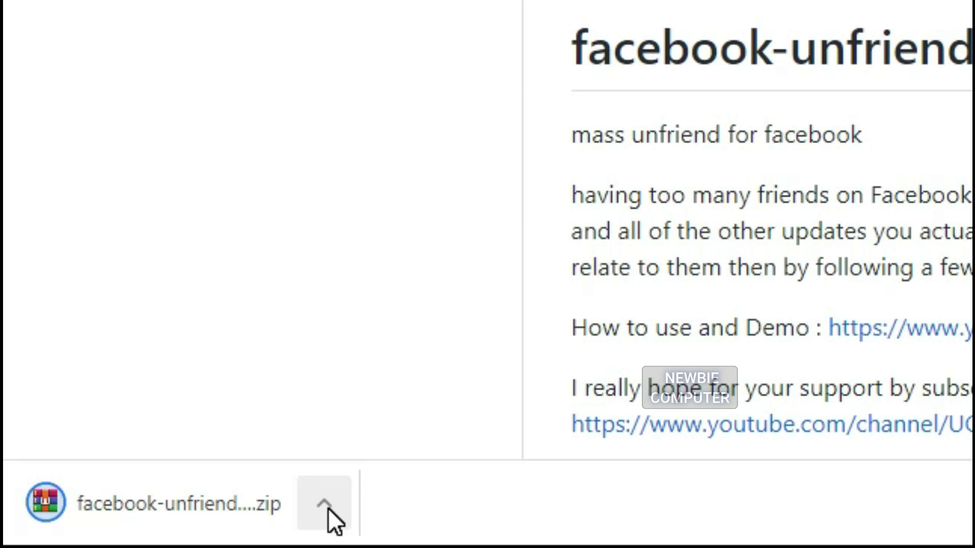
click(328, 508)
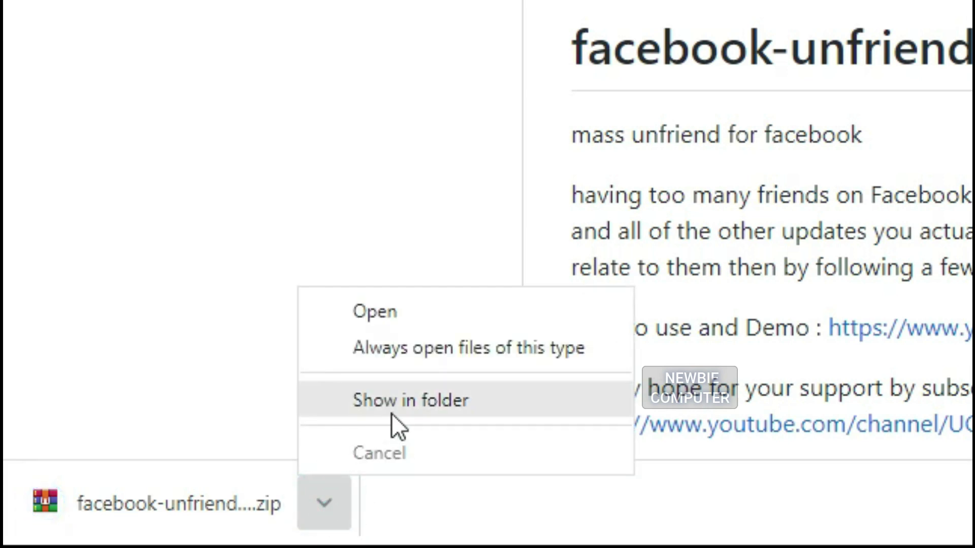
- Move the facebook-unfriend-main zip into the test folder on Master (E:)
click(392, 414)
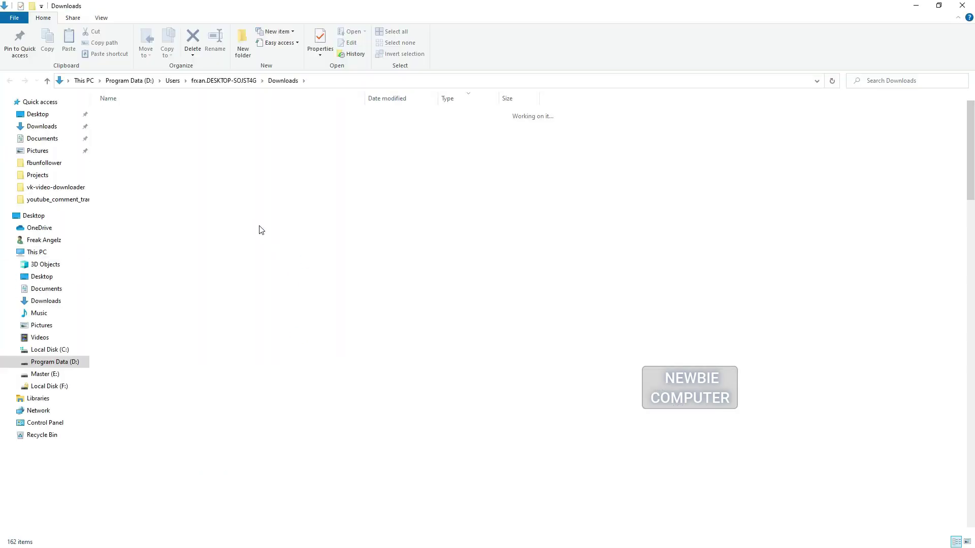
right_click(159, 130)
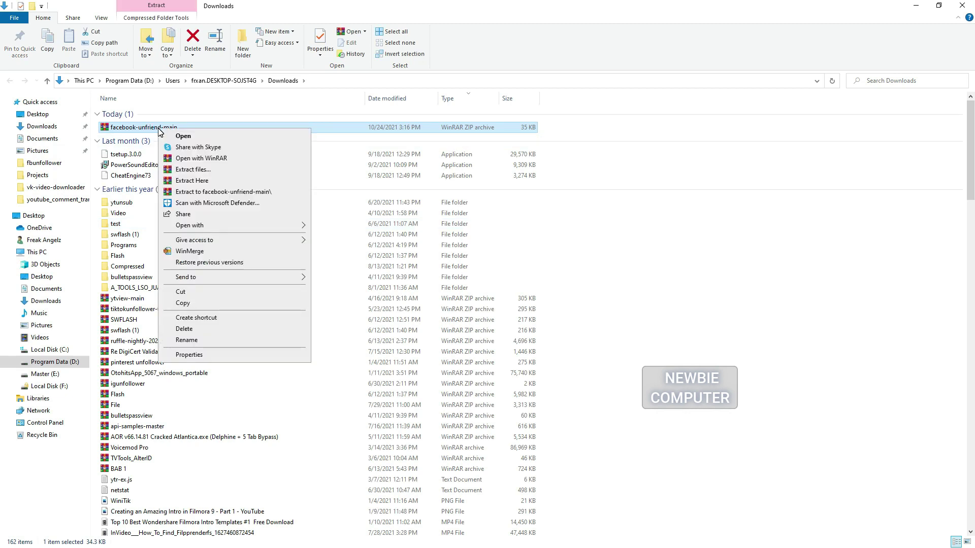
click(188, 296)
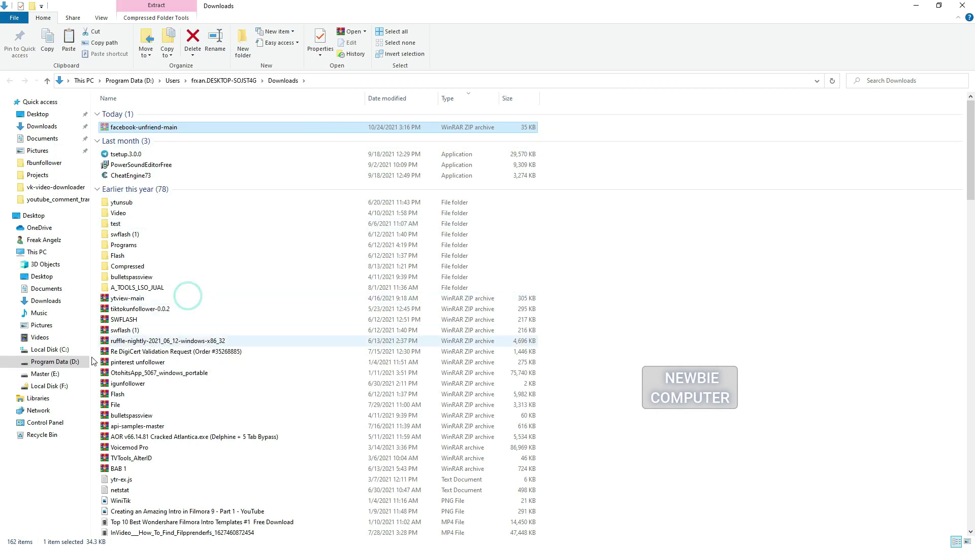
click(59, 374)
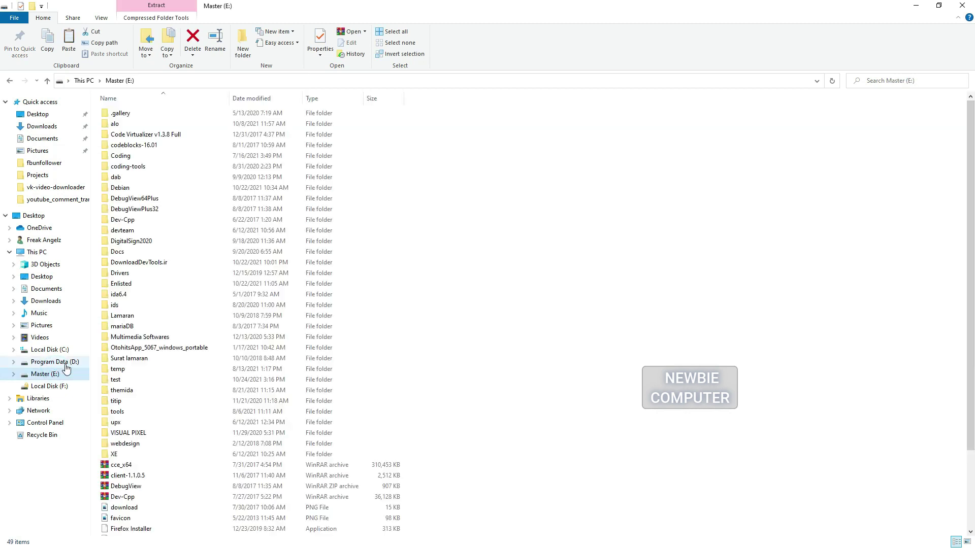
double_click(114, 381)
right_click(207, 206)
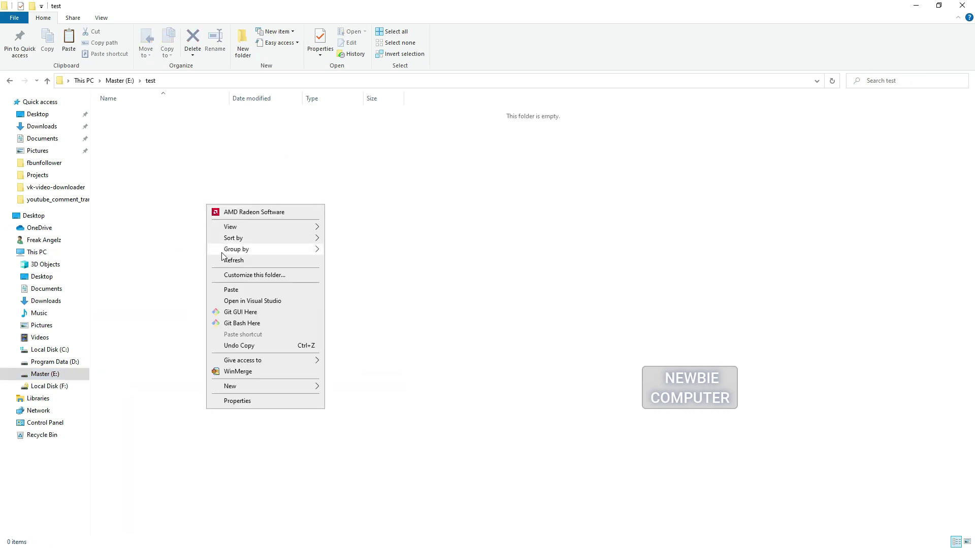
click(231, 290)
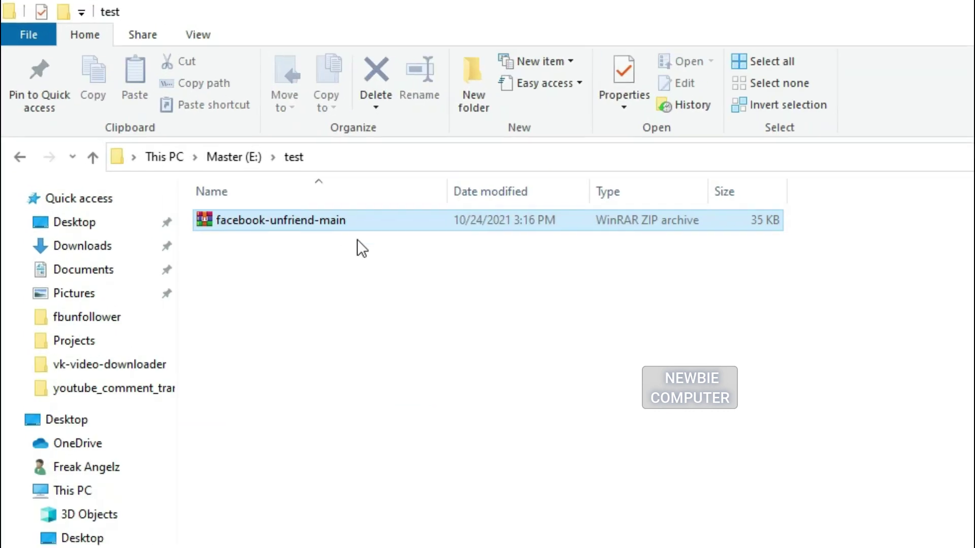
- Extract the zip there into its own facebook-unfriend-main folder
click(338, 223)
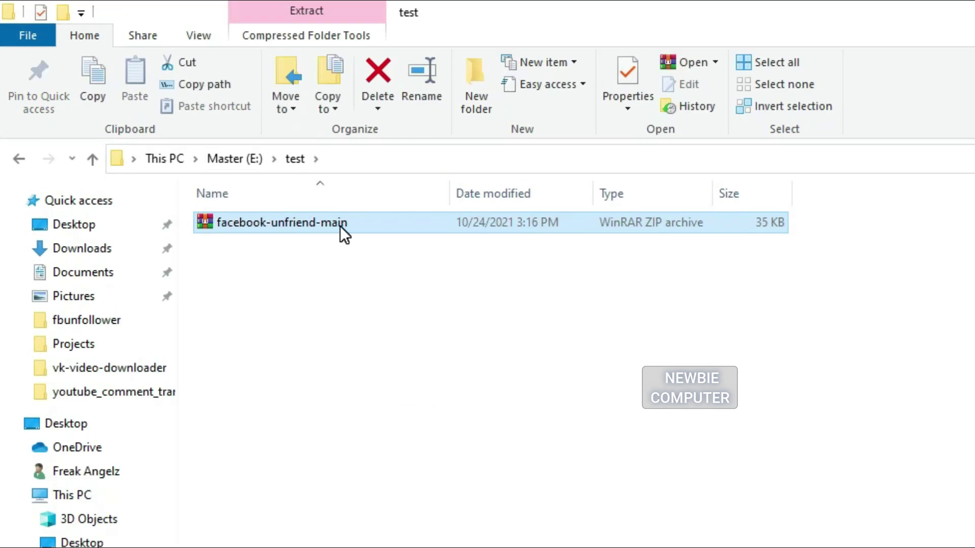
right_click(338, 224)
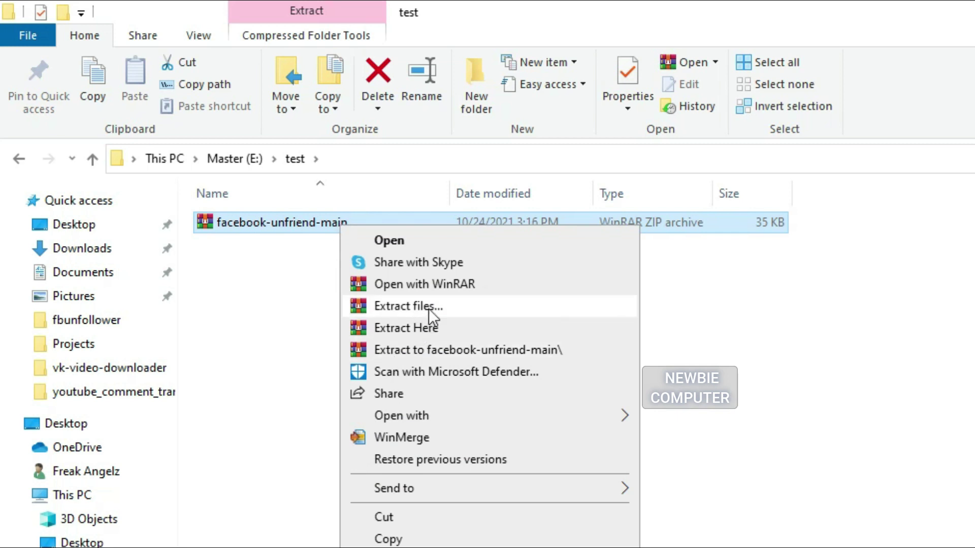
click(428, 331)
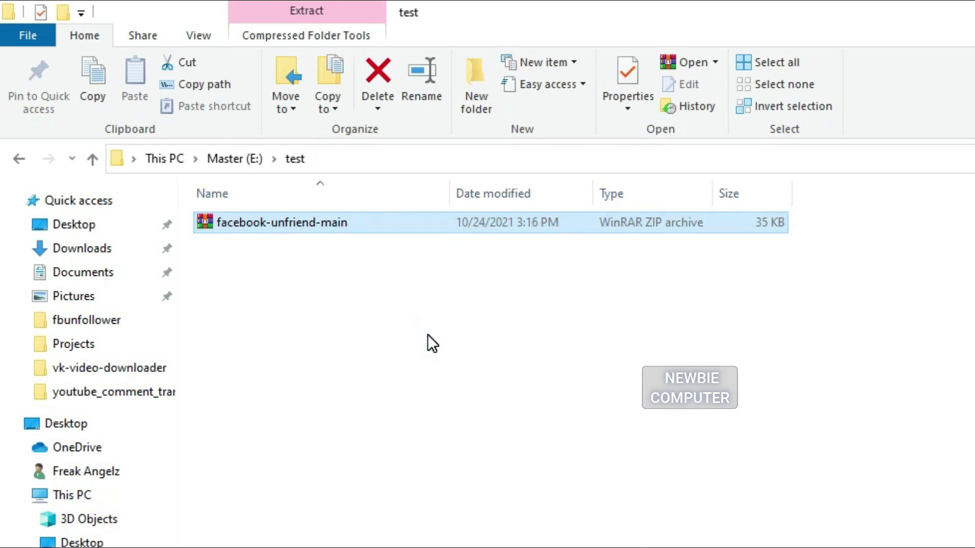
click(332, 227)
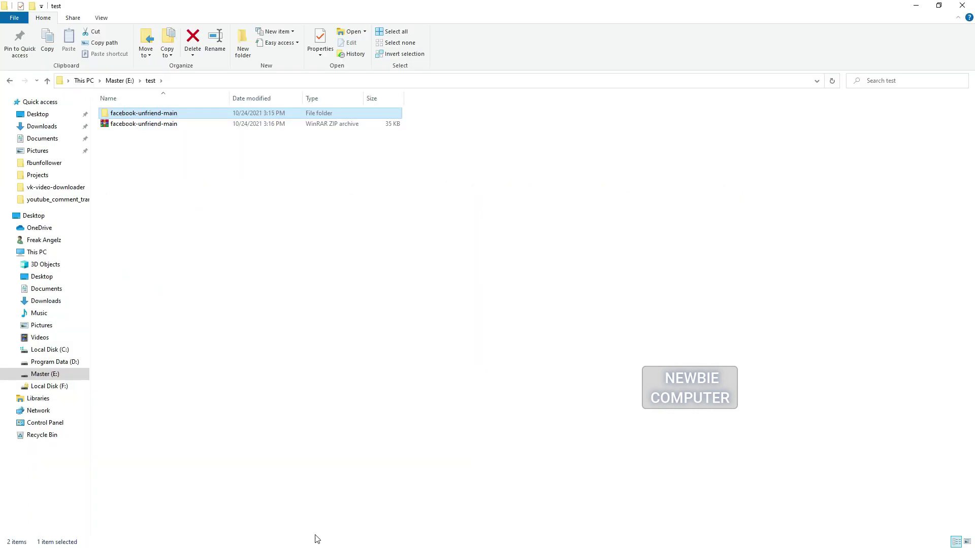
- Go to Chrome's Extensions management page from Settings
key(super)
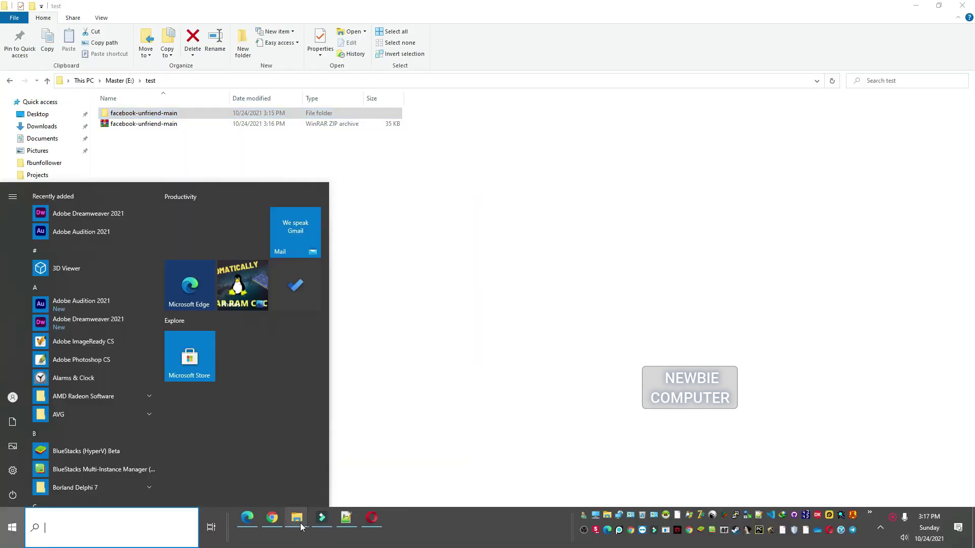
click(296, 538)
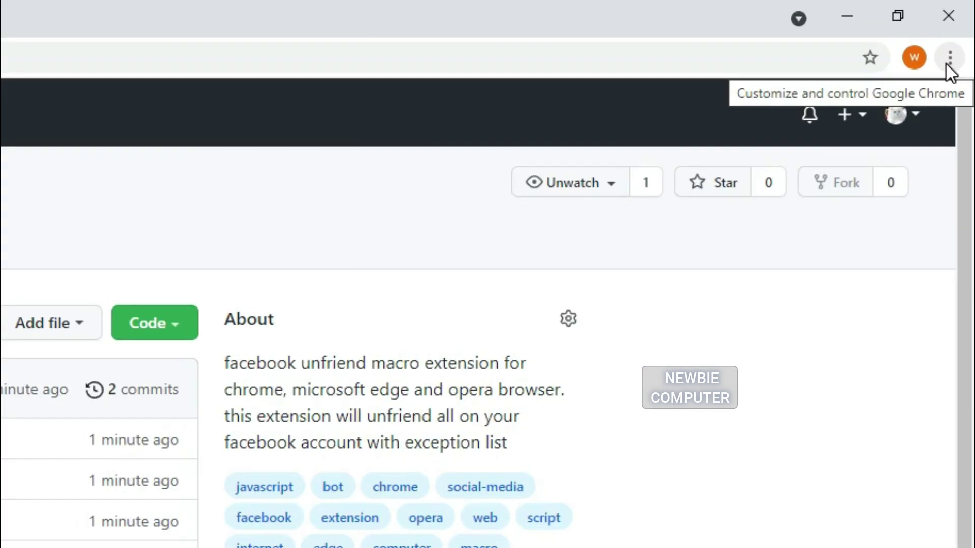
click(963, 26)
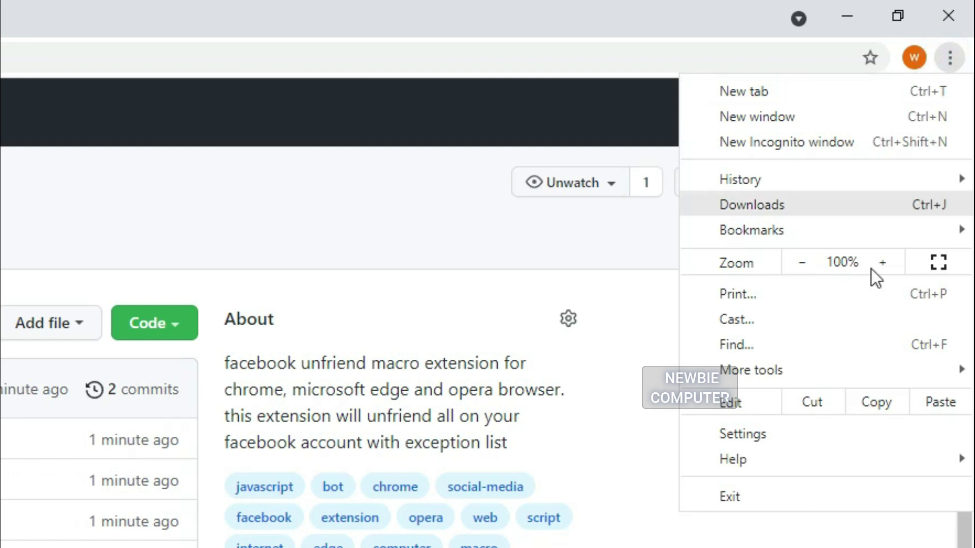
click(733, 437)
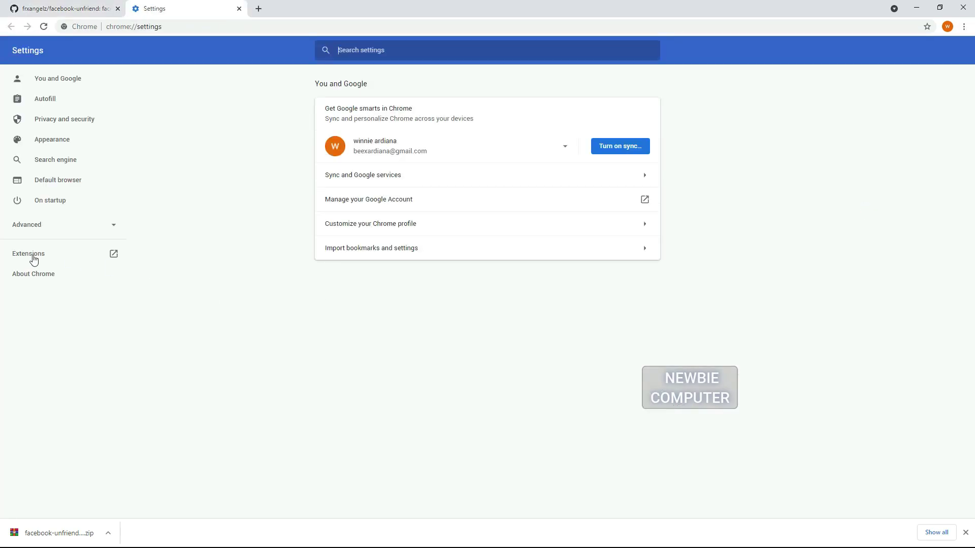
click(33, 256)
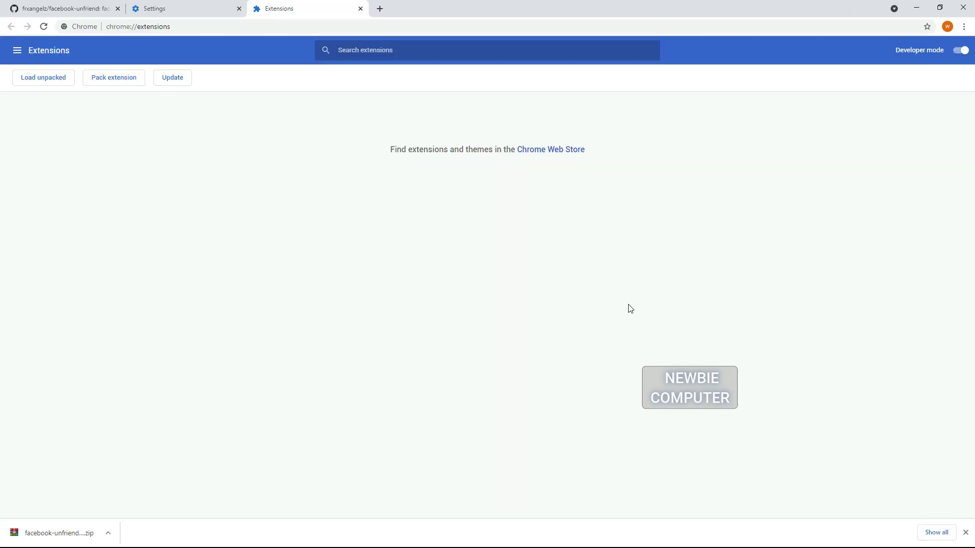
- Load E:\test\facebook-unfriend-main as an unpacked extension
click(56, 79)
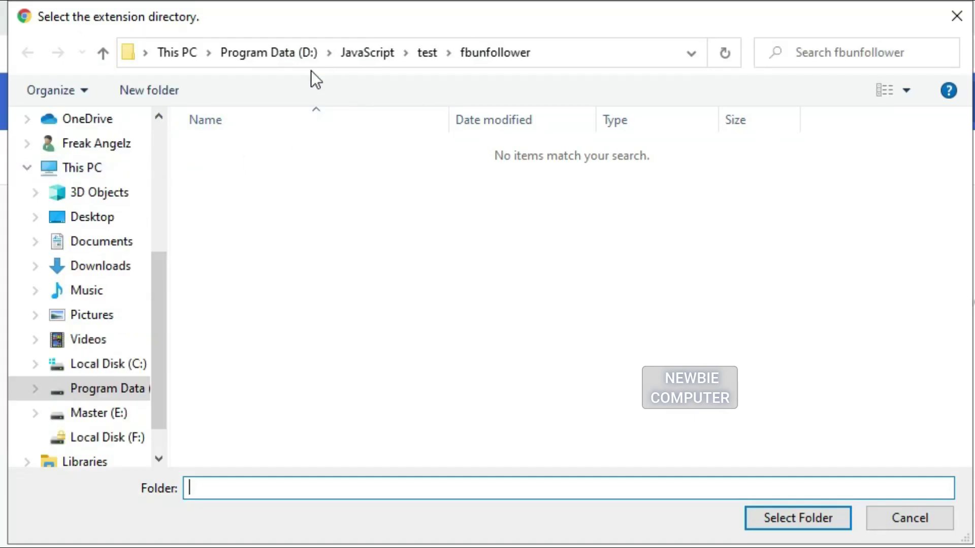
click(117, 416)
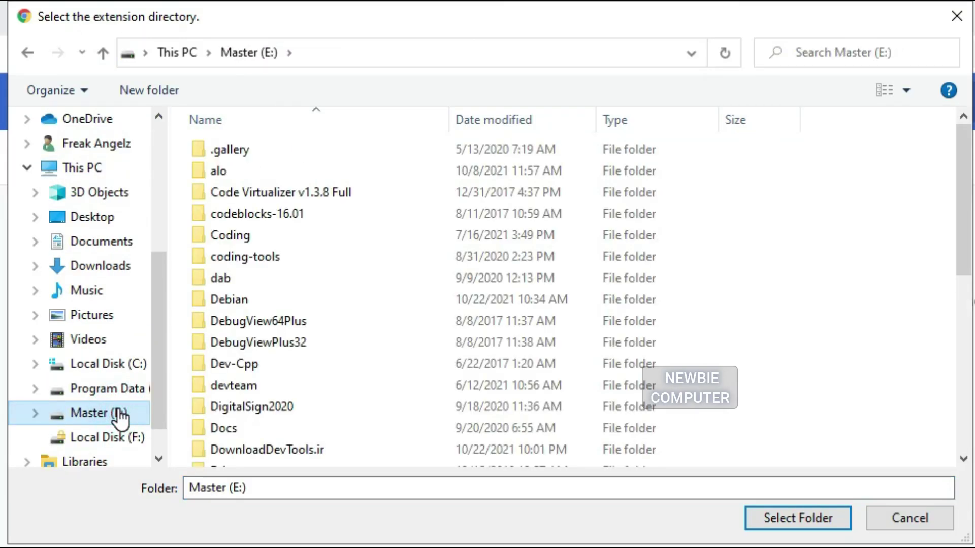
scroll(373, 313, down, 2)
scroll(285, 385, down, 2)
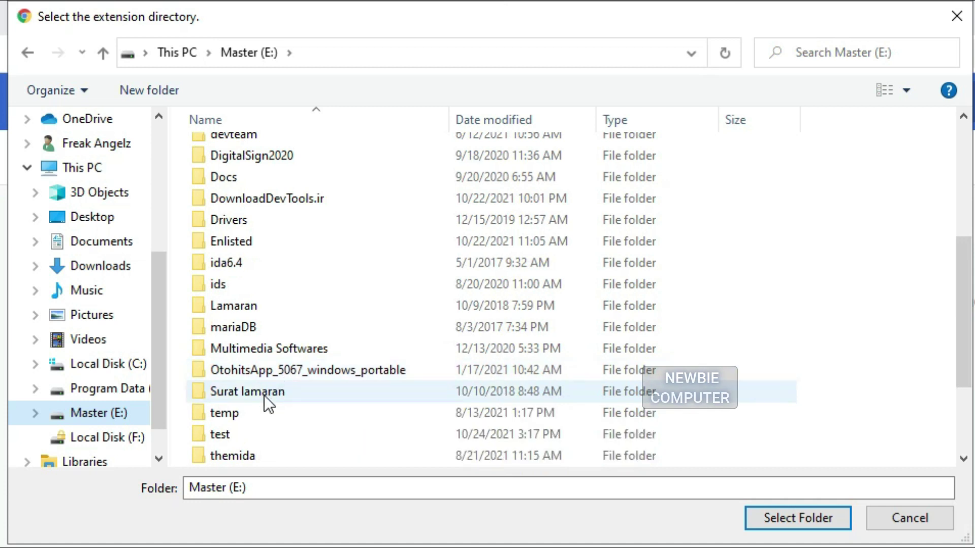
double_click(221, 433)
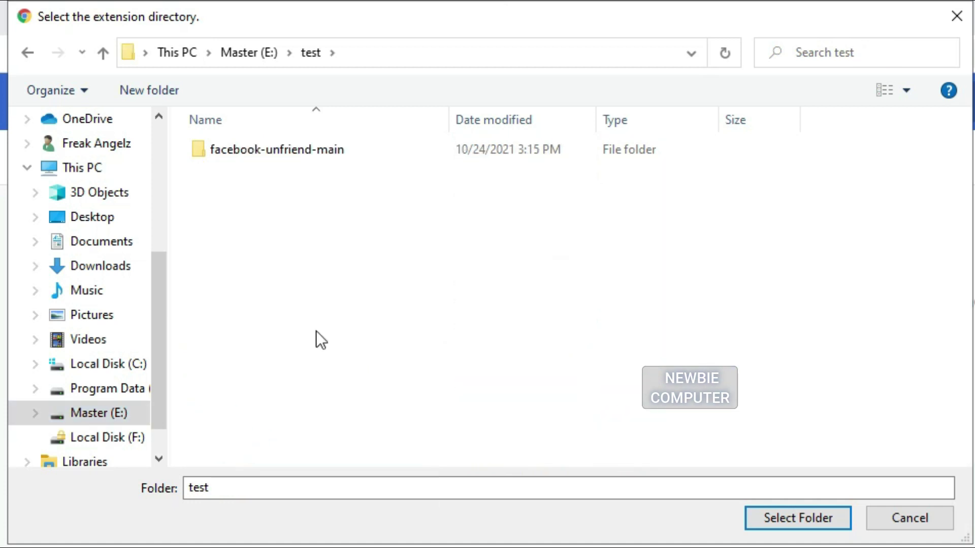
click(286, 149)
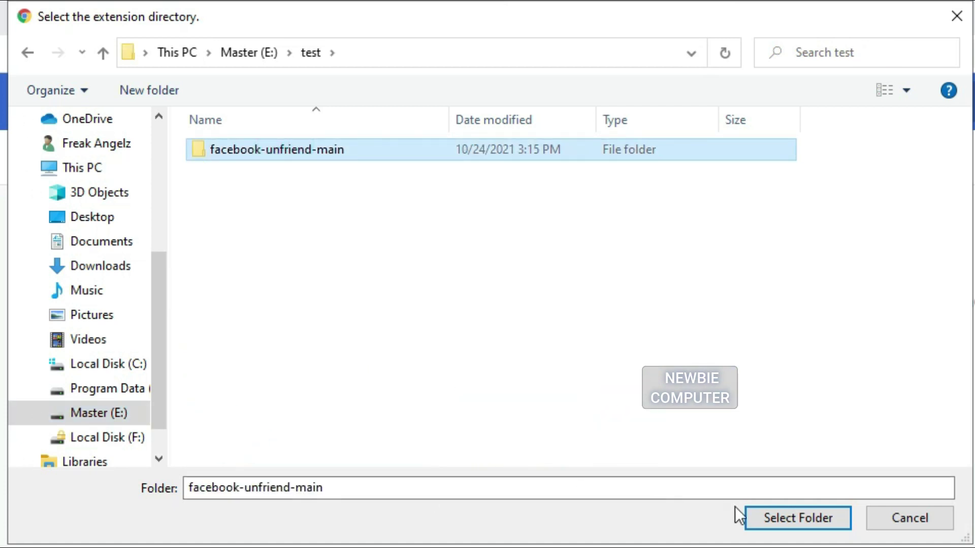
click(761, 518)
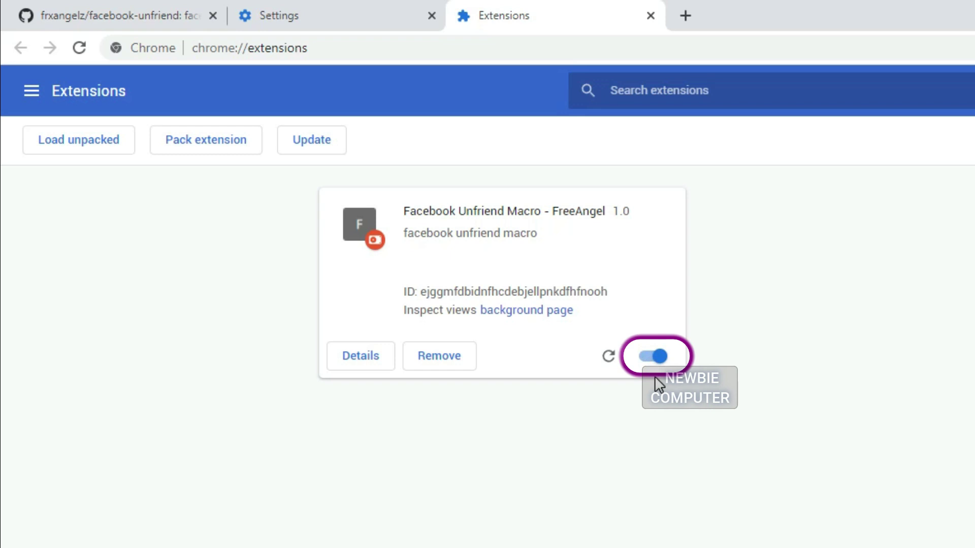
- Open facebook.com in a new tab and bring up the Unfriend Macro popup
click(136, 17)
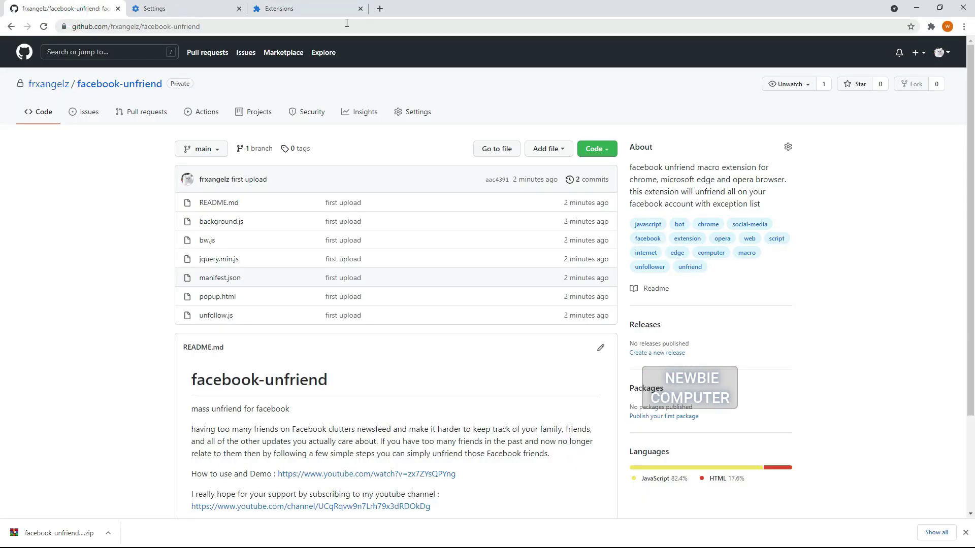
click(380, 9)
text(facebook.com)
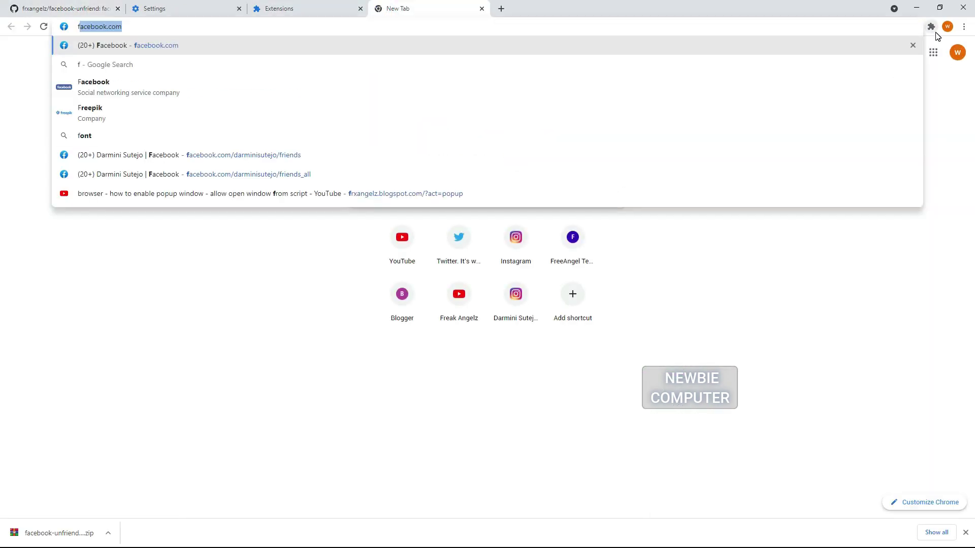
key(Return)
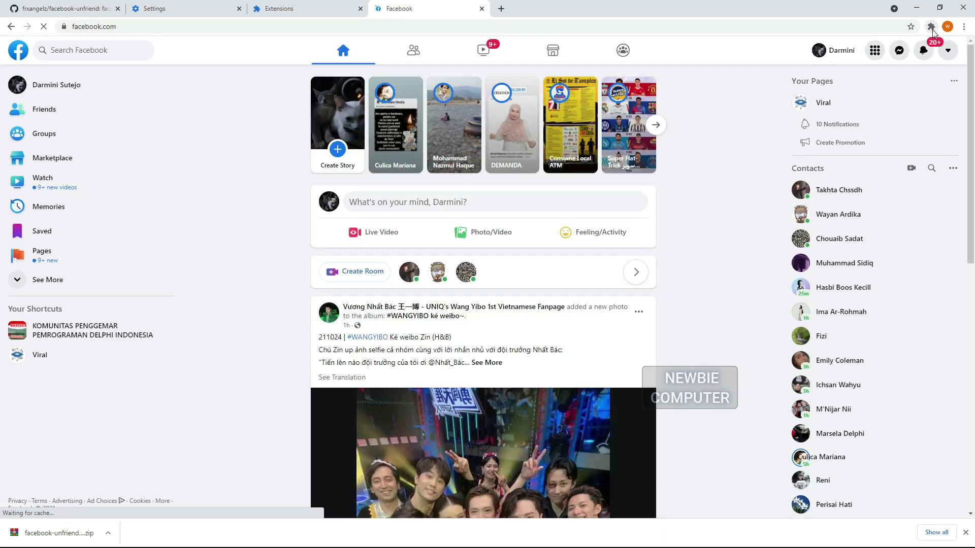
click(931, 26)
click(826, 104)
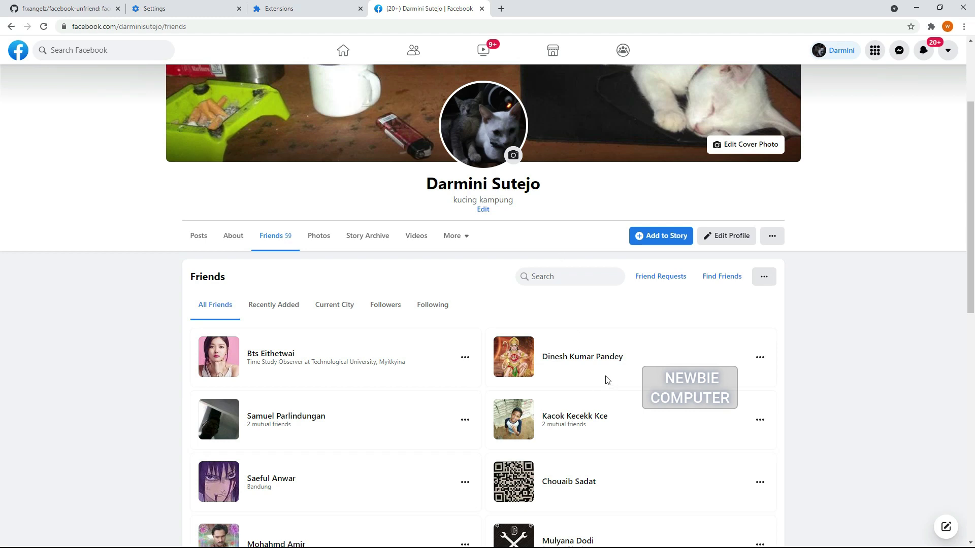
- Open the '...' options menu on several friend cards to see the Unfriend option
click(465, 358)
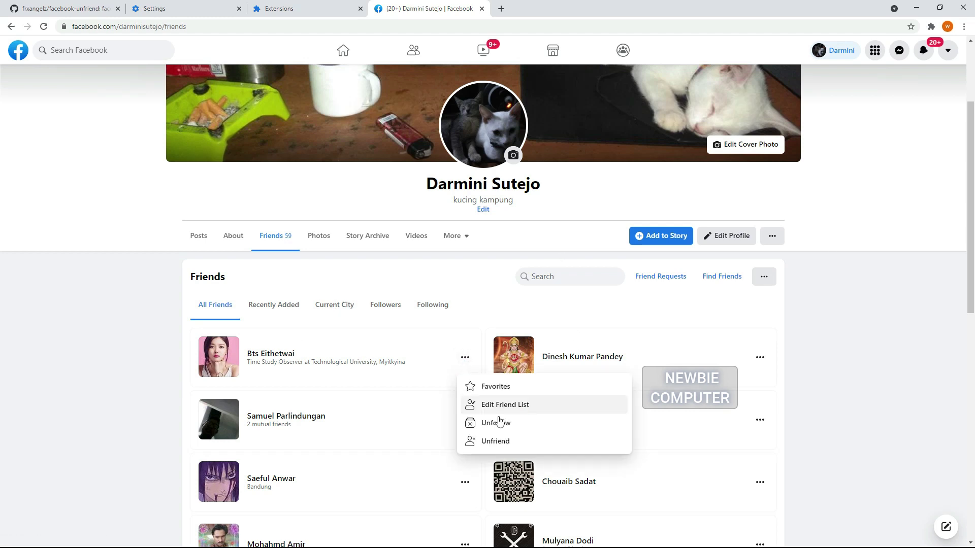
click(760, 358)
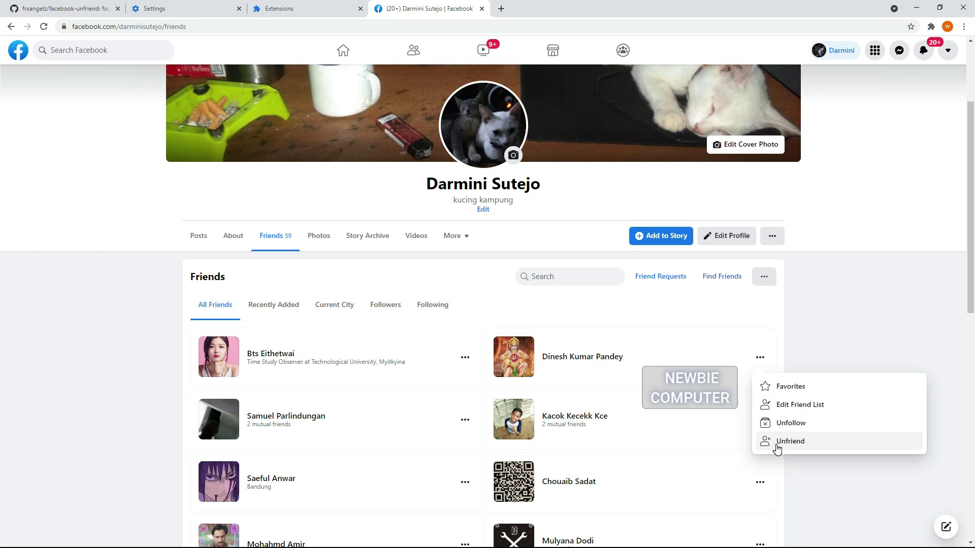
click(466, 421)
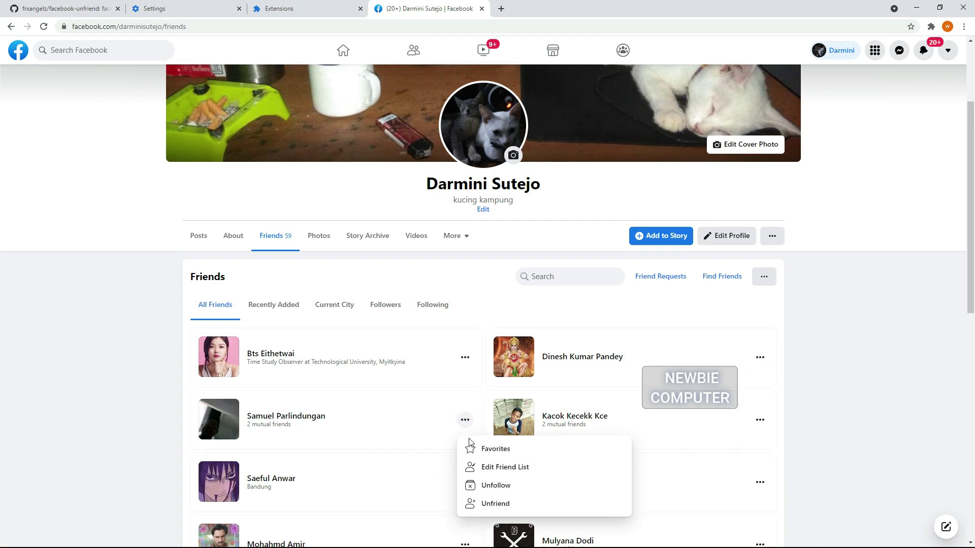
click(467, 358)
- Inspect a friend's '...' options button in Chrome DevTools
right_click(467, 358)
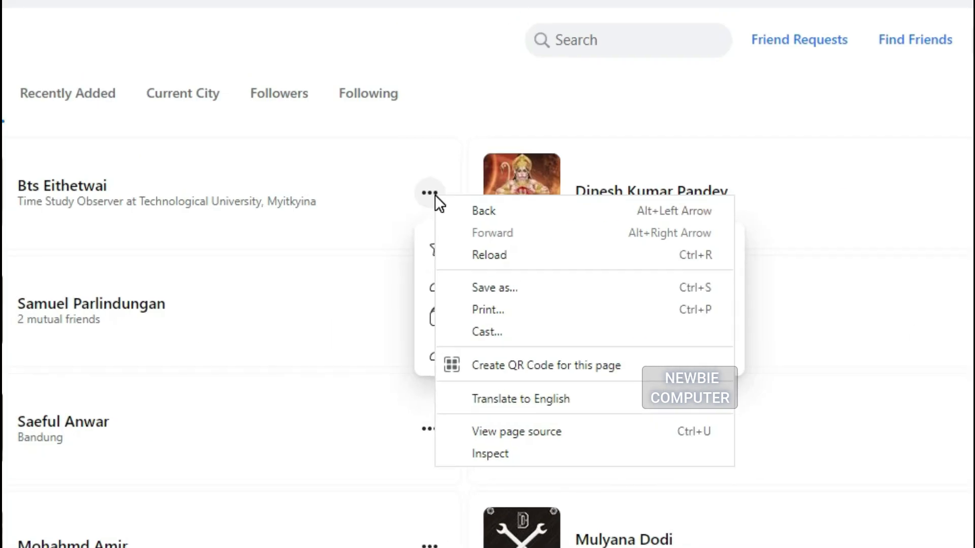
click(441, 154)
right_click(437, 190)
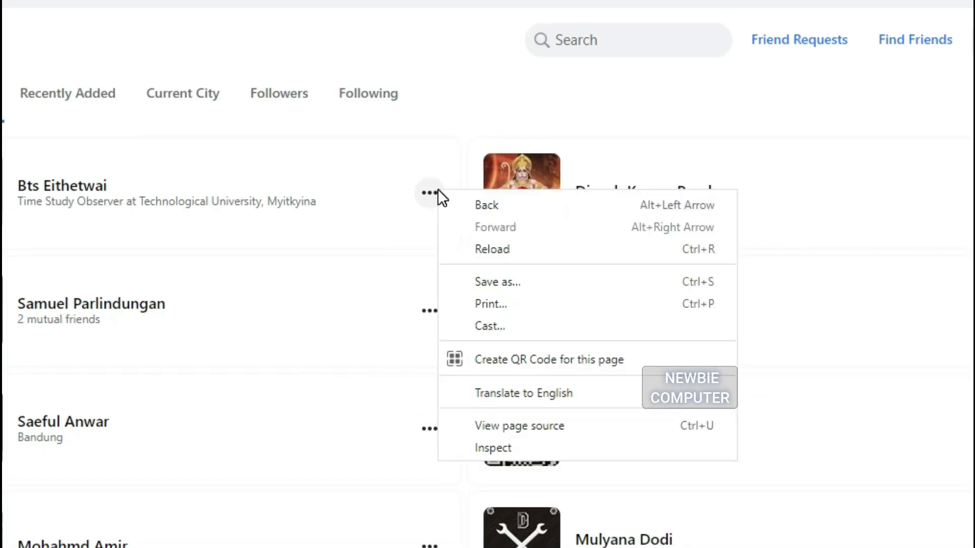
click(472, 451)
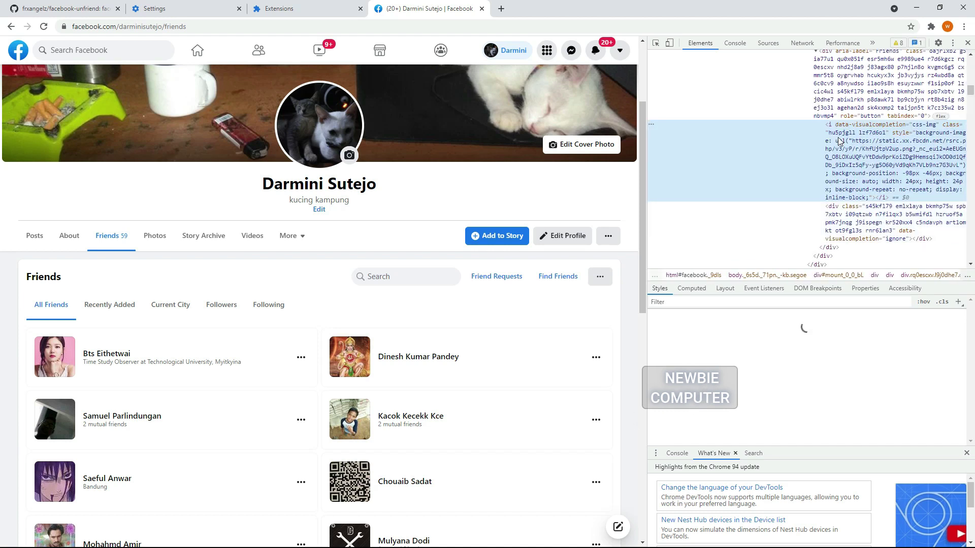
- Locate the parent div with aria-label="Friends" and select its value
scroll(838, 143, up, 1)
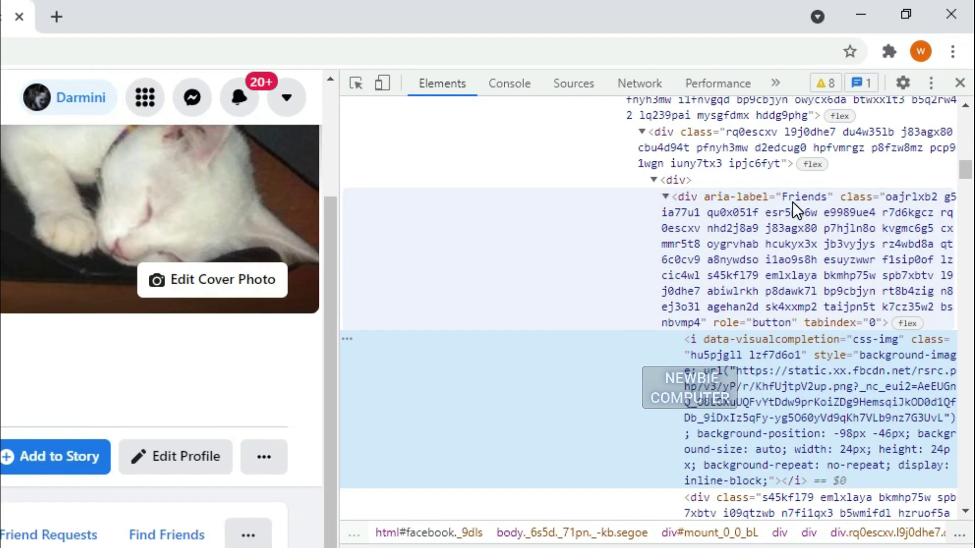
click(792, 198)
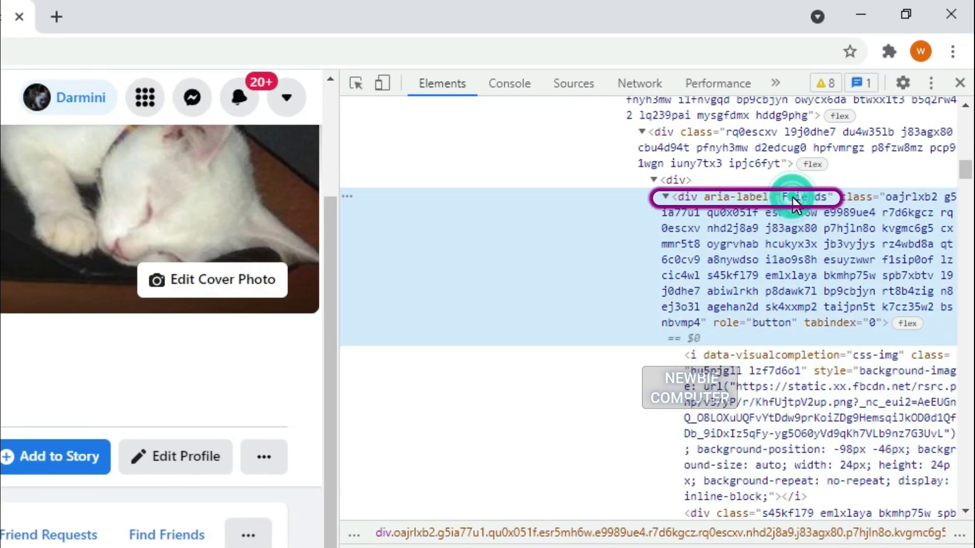
double_click(792, 198)
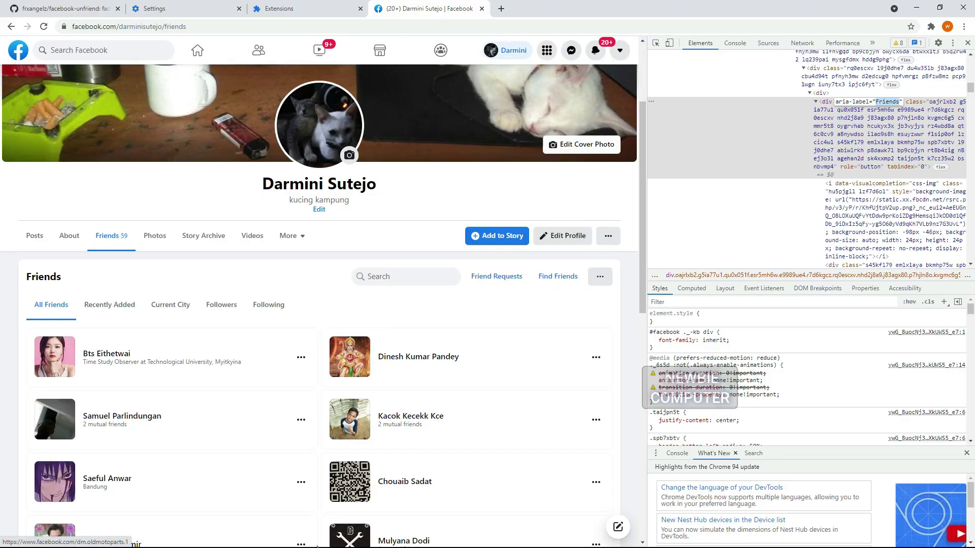
key(super)
- In Notepad, write a script querying div[aria-label="Friends"] and calling div.click(), then select it
click(106, 533)
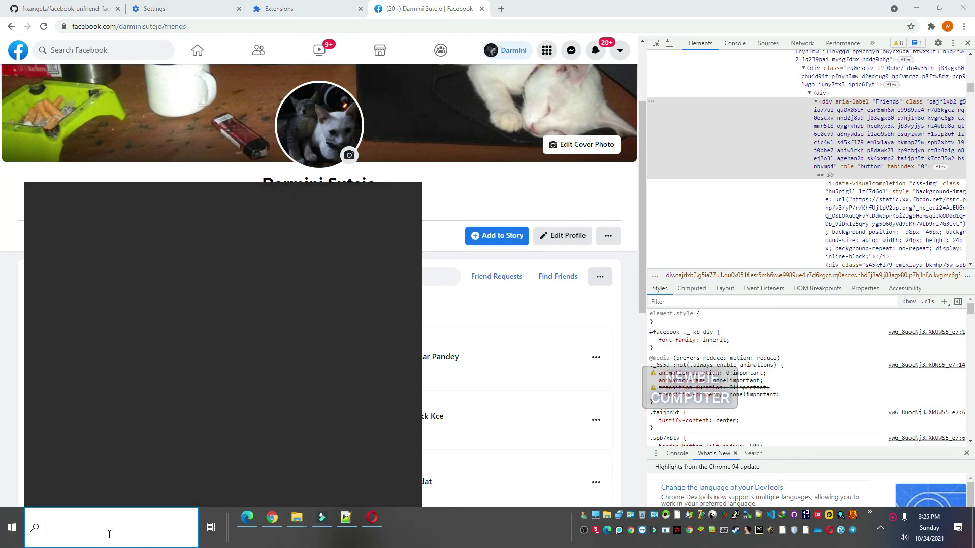
text(notepad)
key(Return)
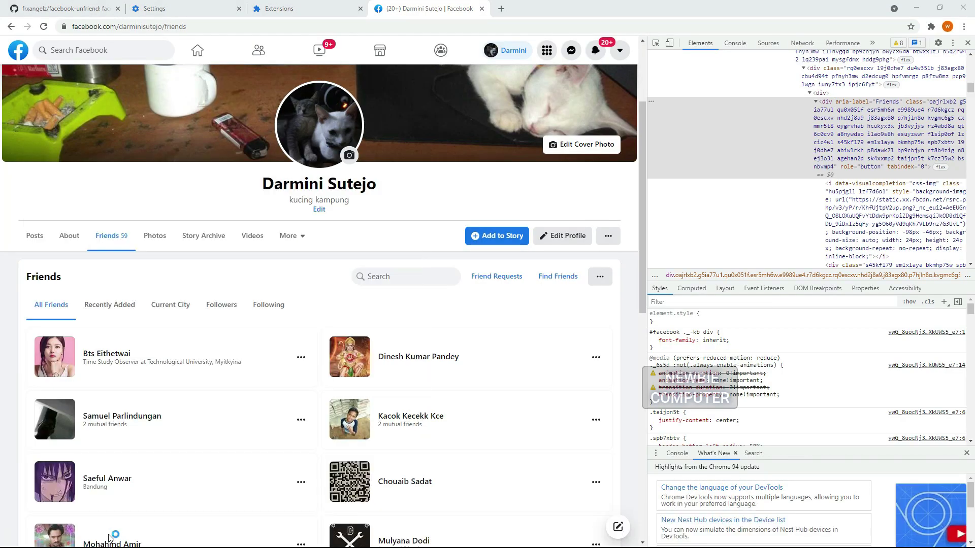
drag(637, 87, 634, 235)
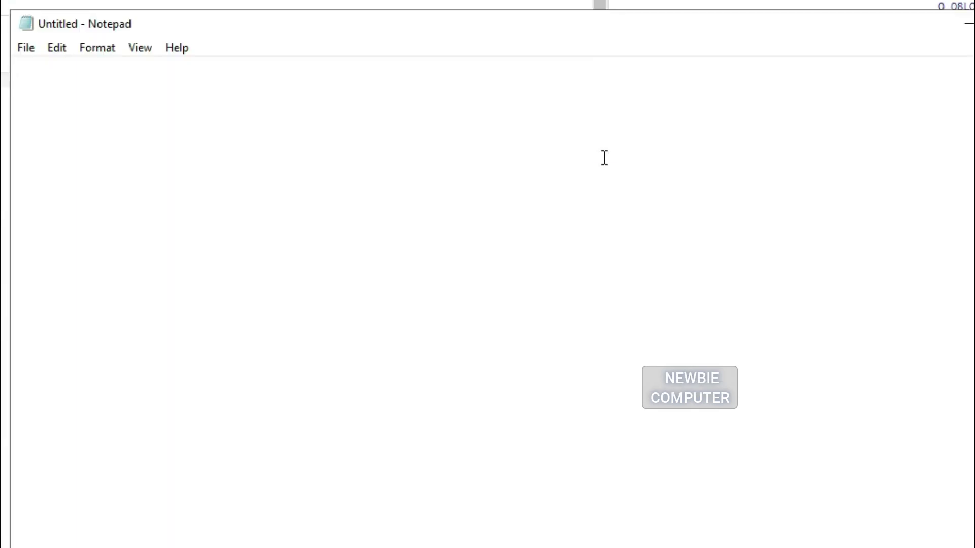
text(var div = do)
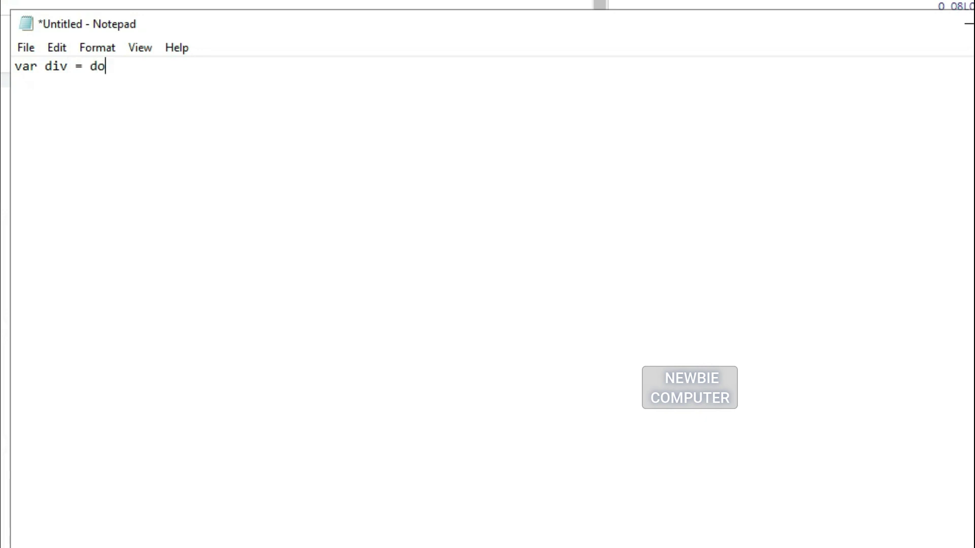
text(cument.querySelector('div[aria-label="Friends"]');)
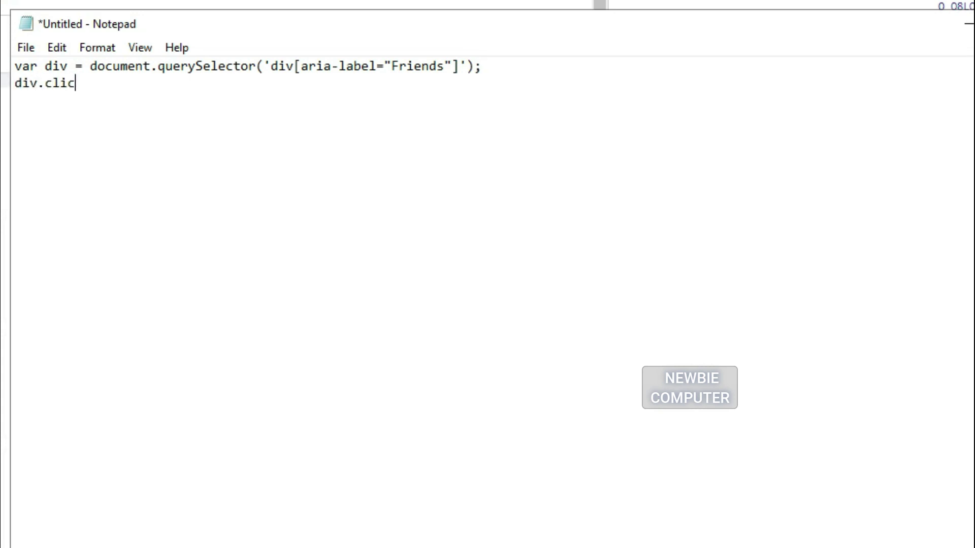
drag(16, 69, 135, 101)
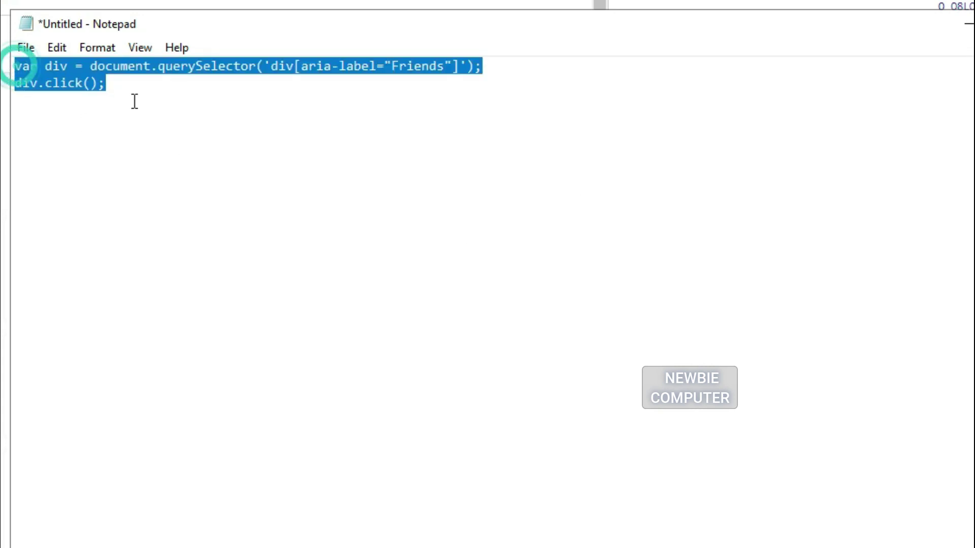
- Copy the two-line Friends script from Notepad and run it in the Chrome DevTools console
right_click(86, 80)
click(117, 141)
key(alt+Tab)
click(734, 44)
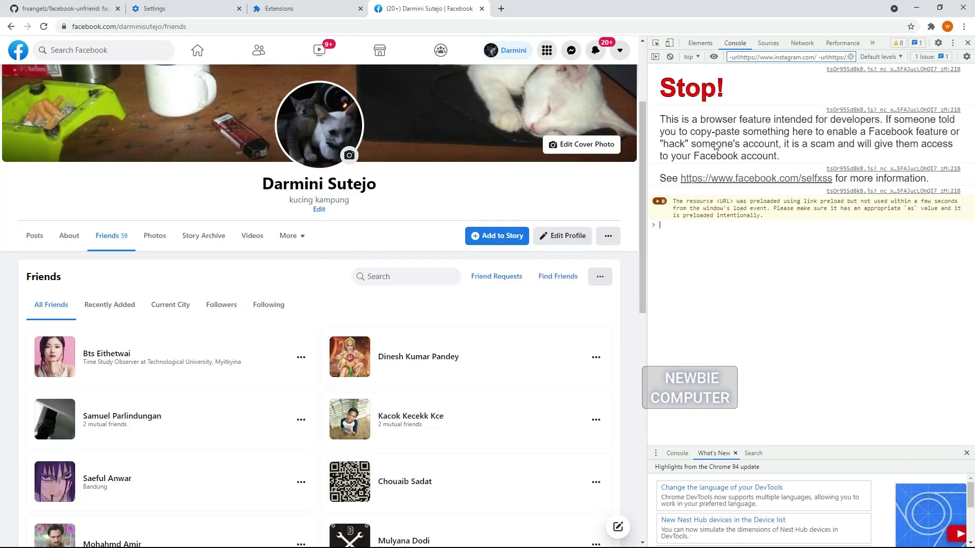
right_click(681, 227)
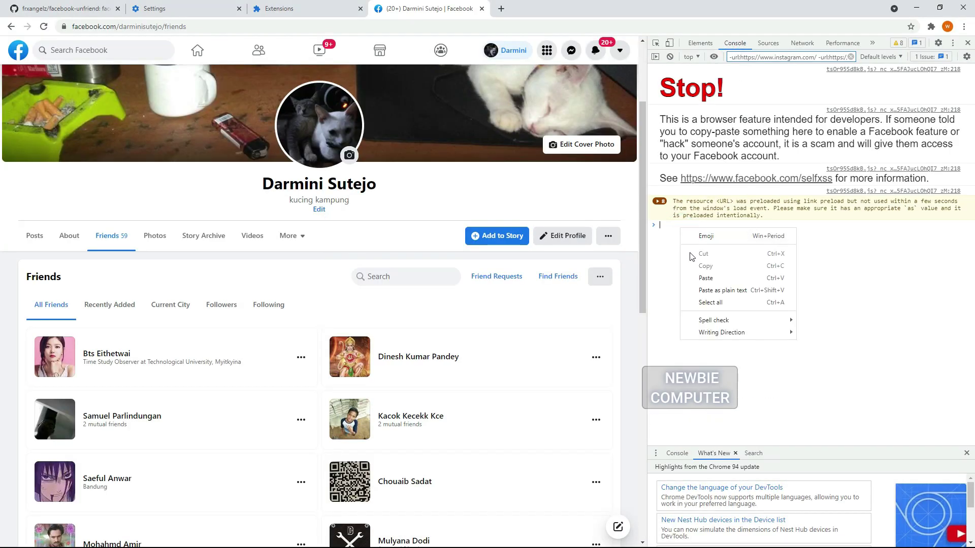
click(696, 274)
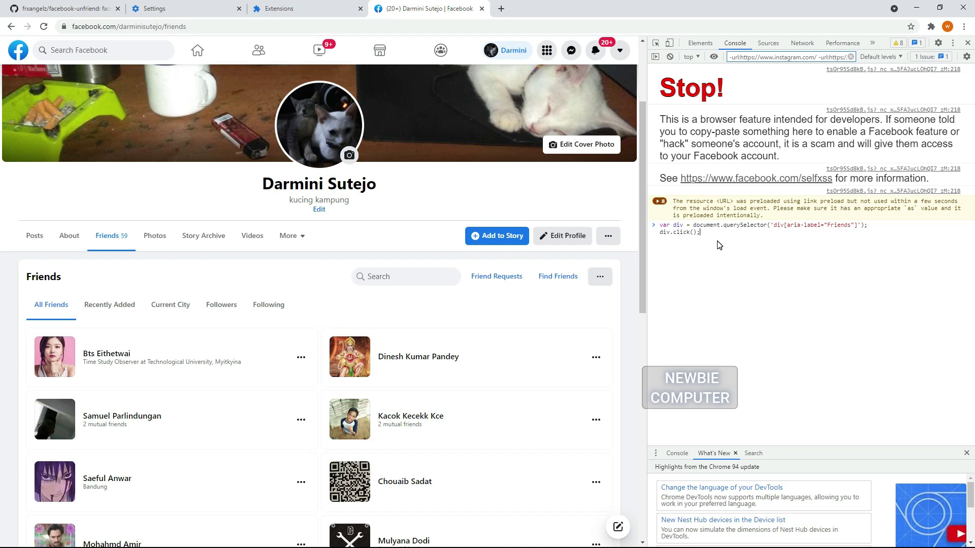
key(Return)
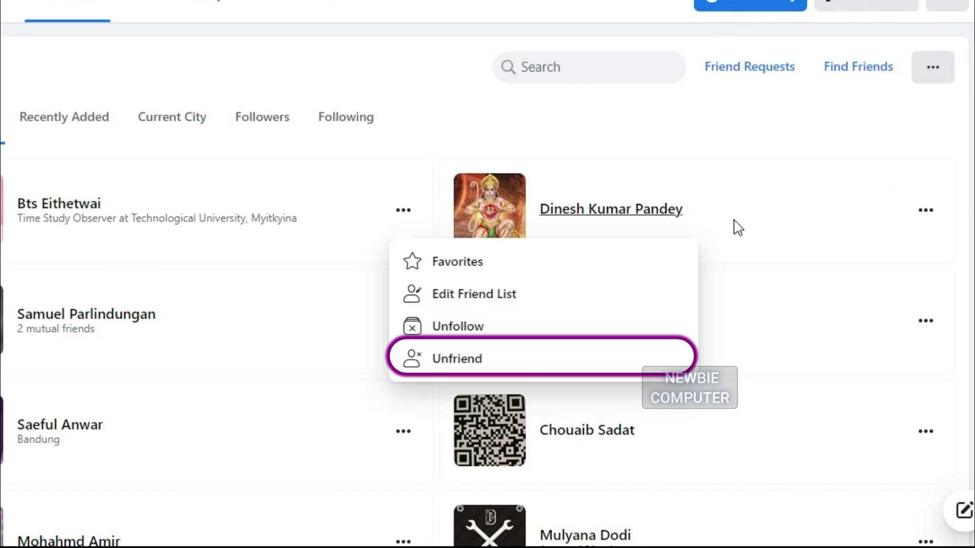
- Paste and run the script again so a friend's options menu shows Unfriend
click(691, 273)
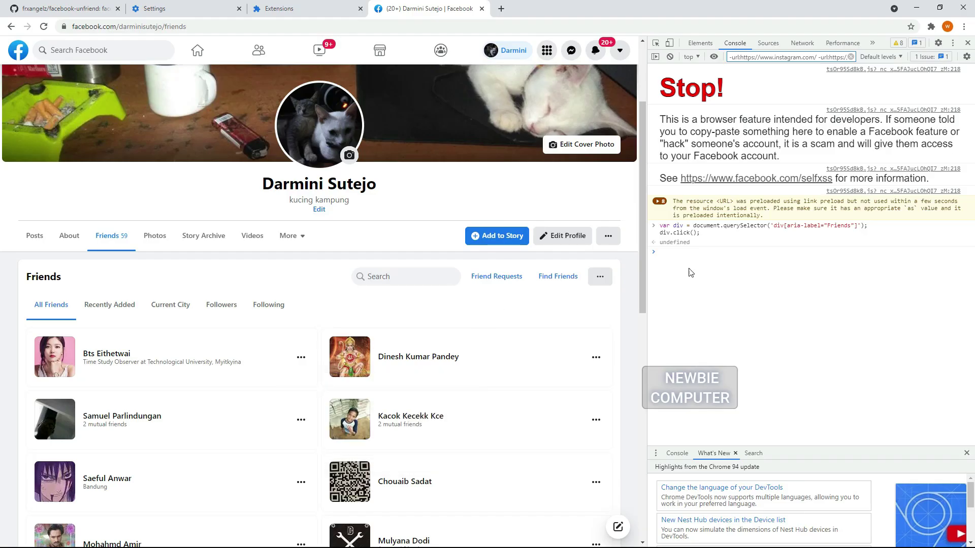
right_click(691, 273)
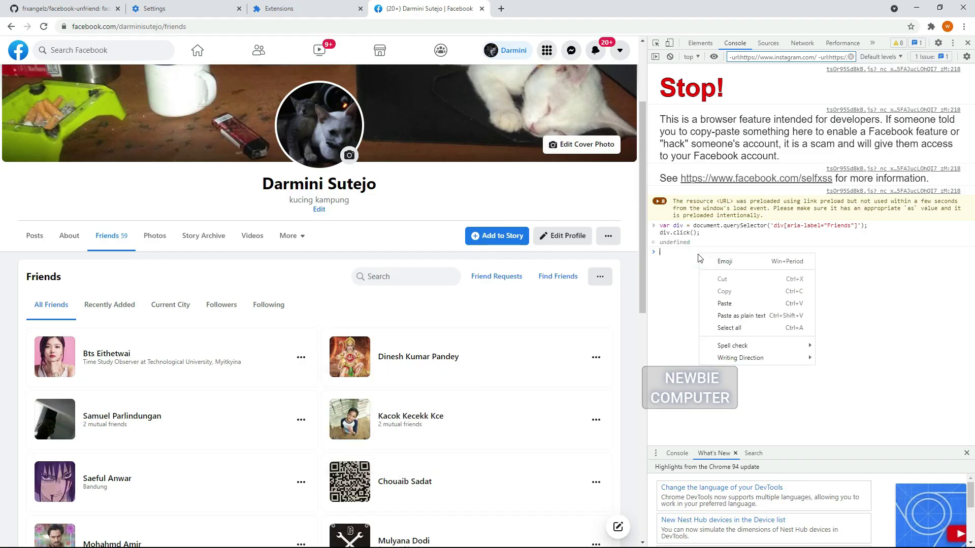
click(715, 308)
key(Return)
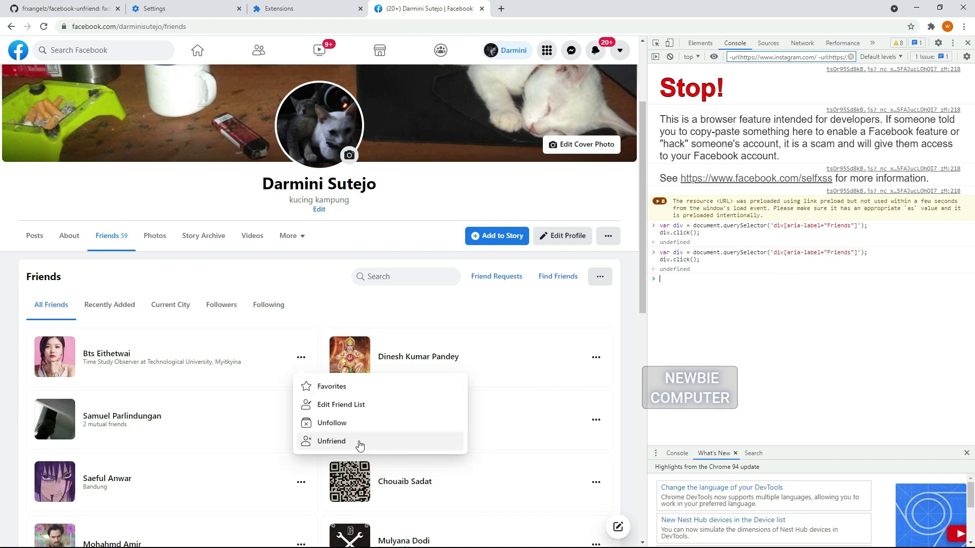
right_click(344, 445)
- Inspect the Unfriend menu item, expand its dir="auto" span, and copy its 'Unfriend' text
click(373, 434)
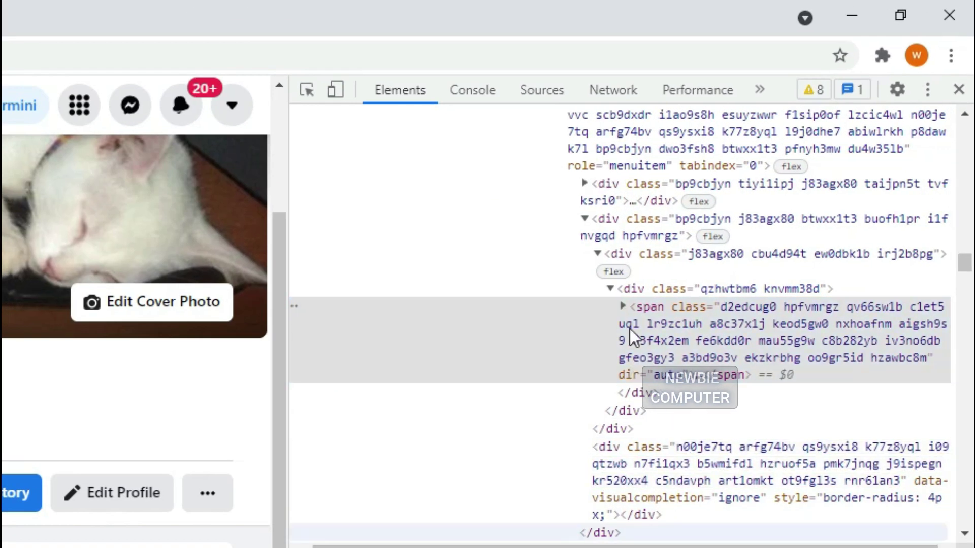
click(623, 306)
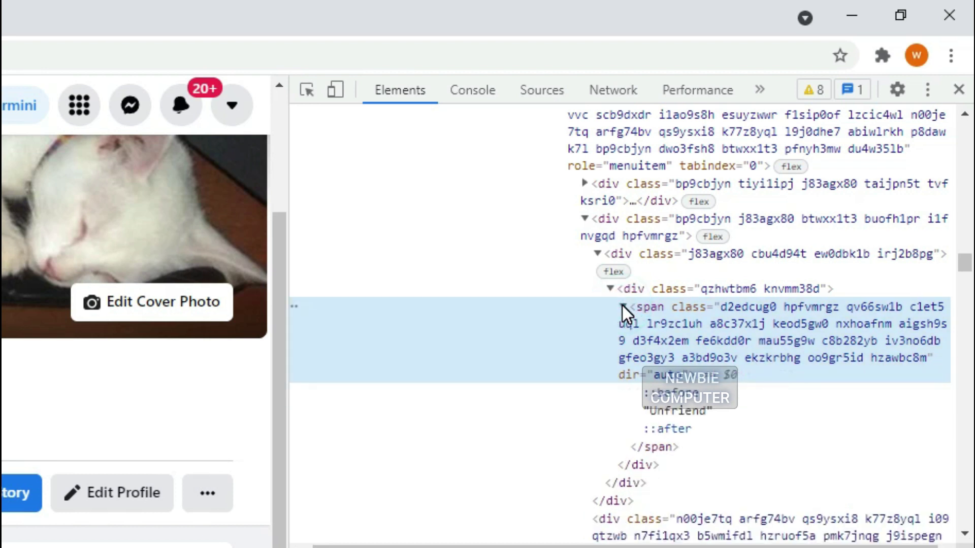
click(668, 416)
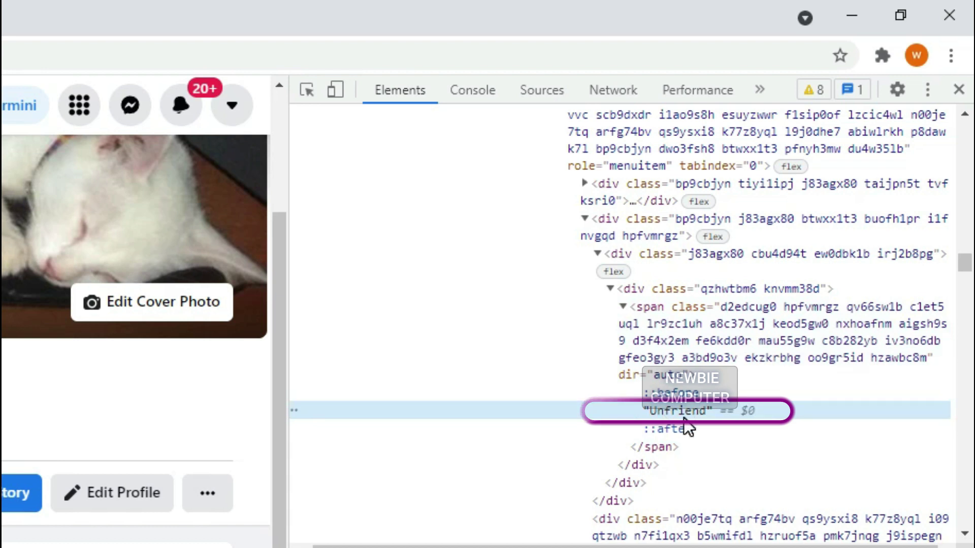
double_click(682, 417)
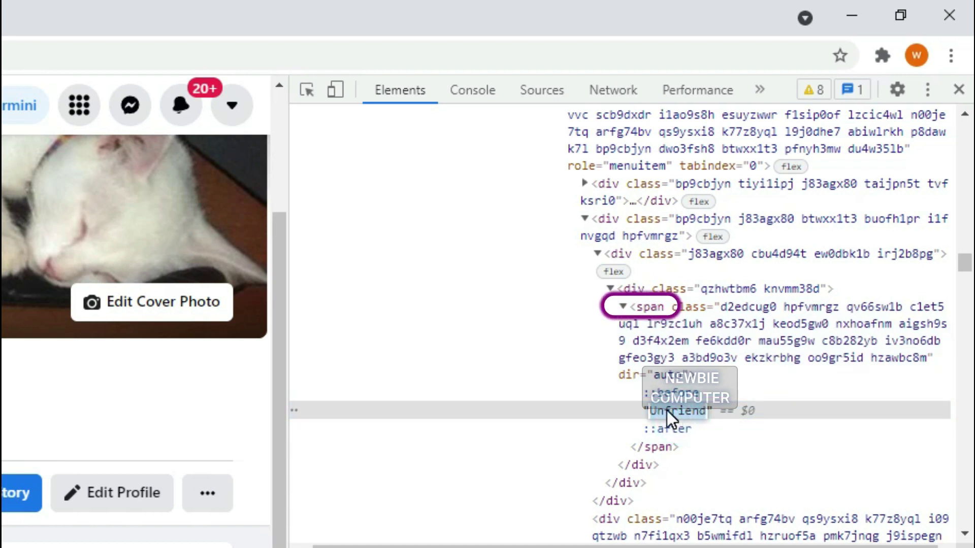
right_click(666, 410)
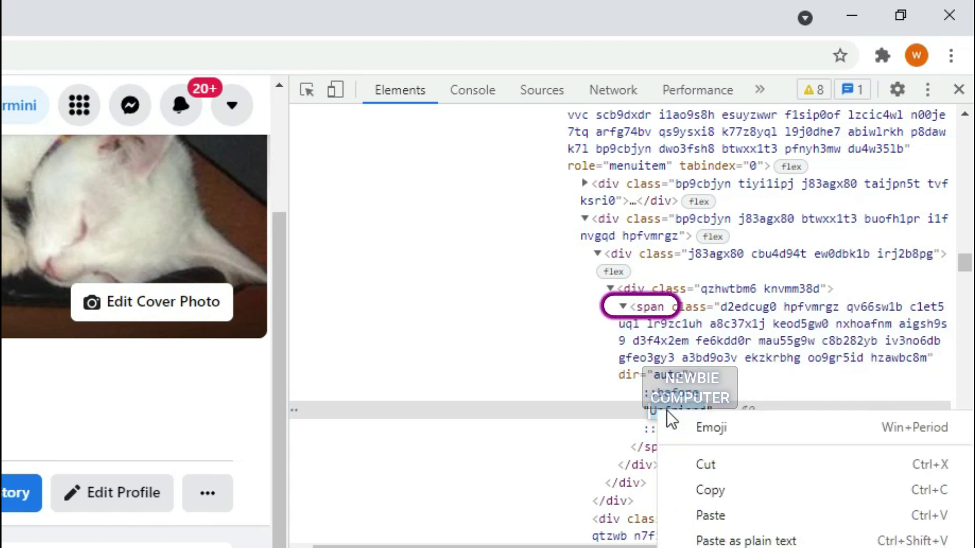
click(707, 485)
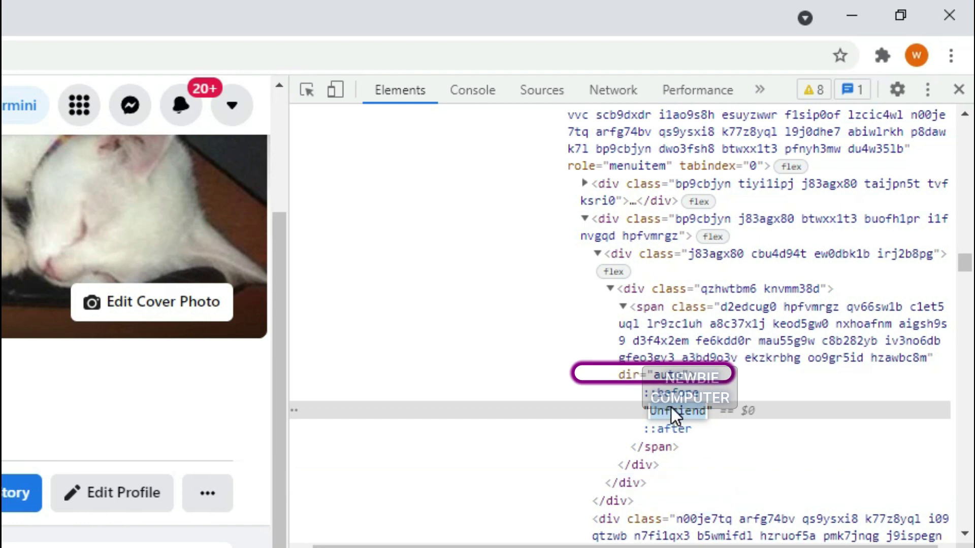
- In Notepad, add a line collecting all span[dir="auto"] elements with querySelectorAll
key(super)
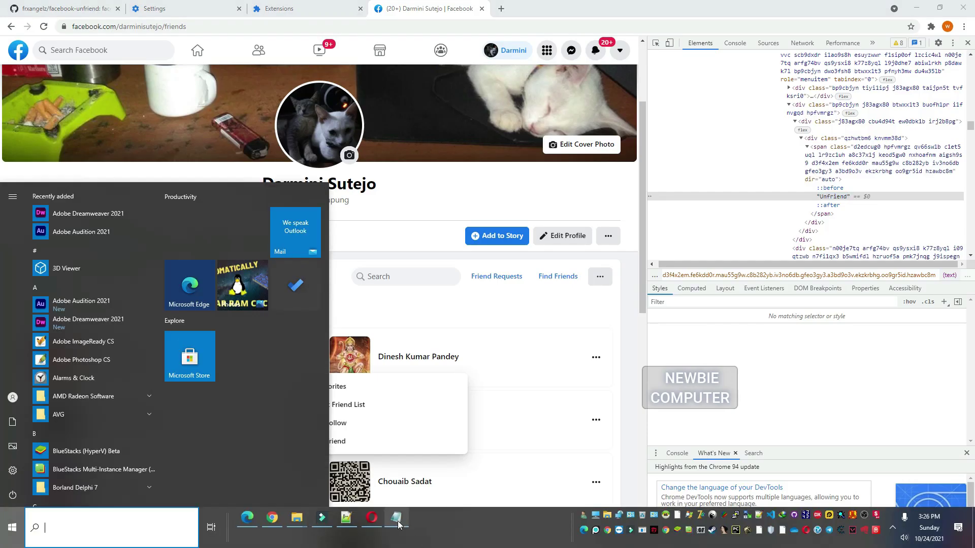
click(396, 517)
click(452, 309)
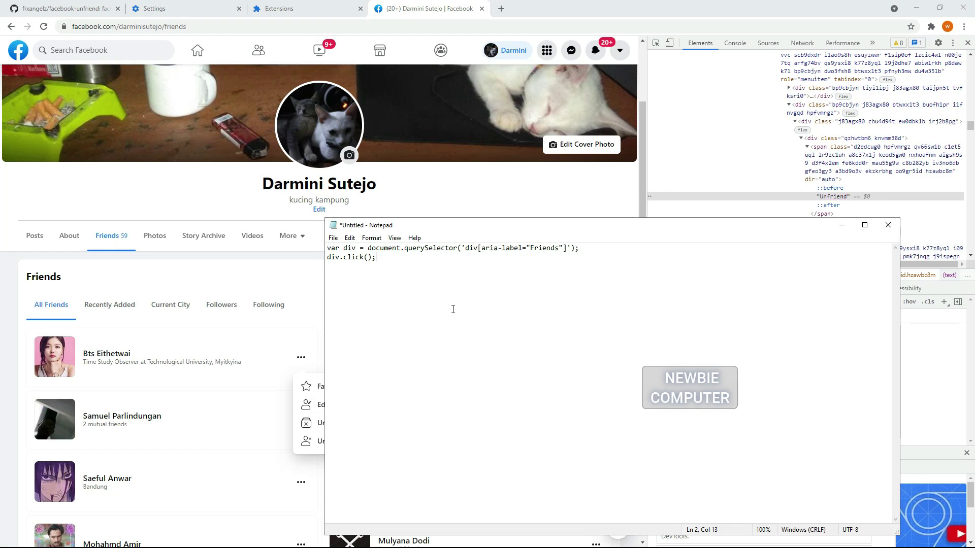
key(Return)
text(va)
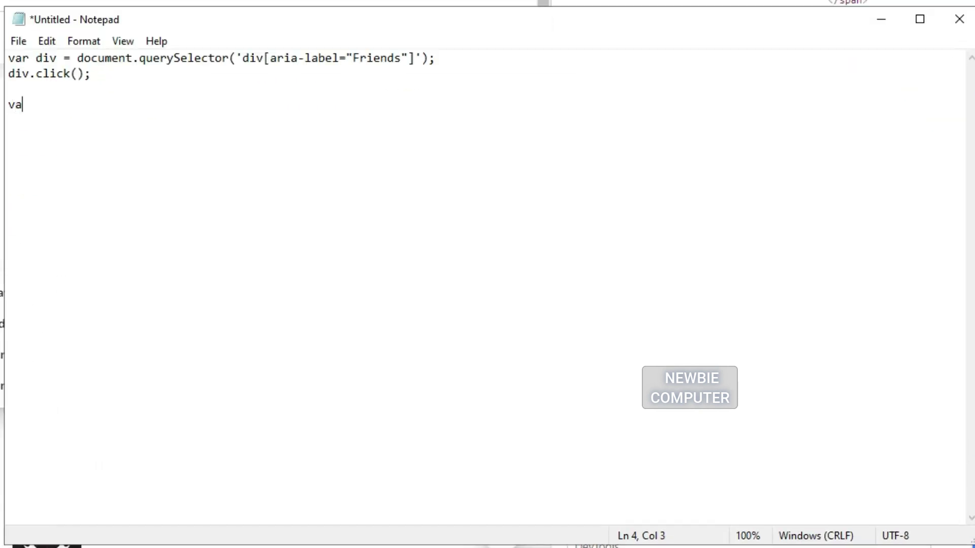
text(r spans = document.)
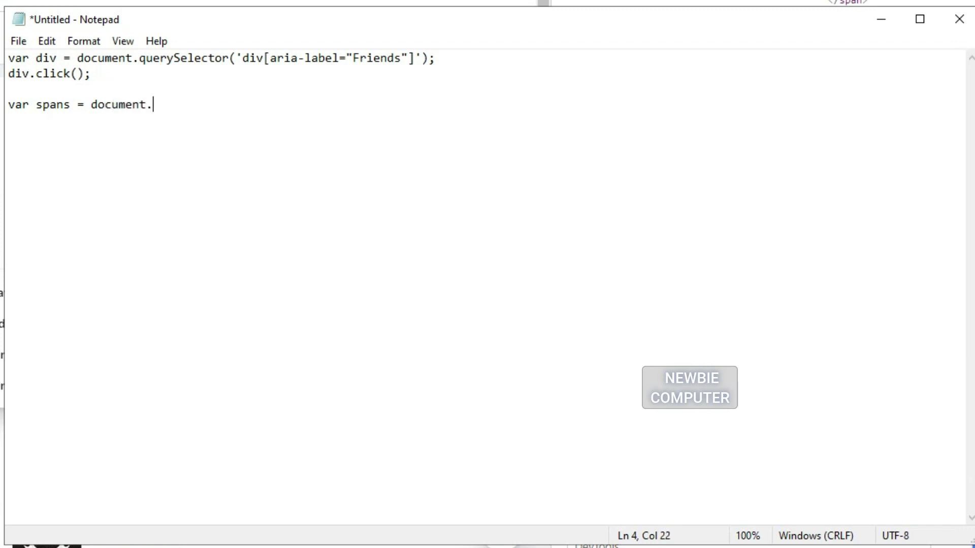
text(querySelector(')
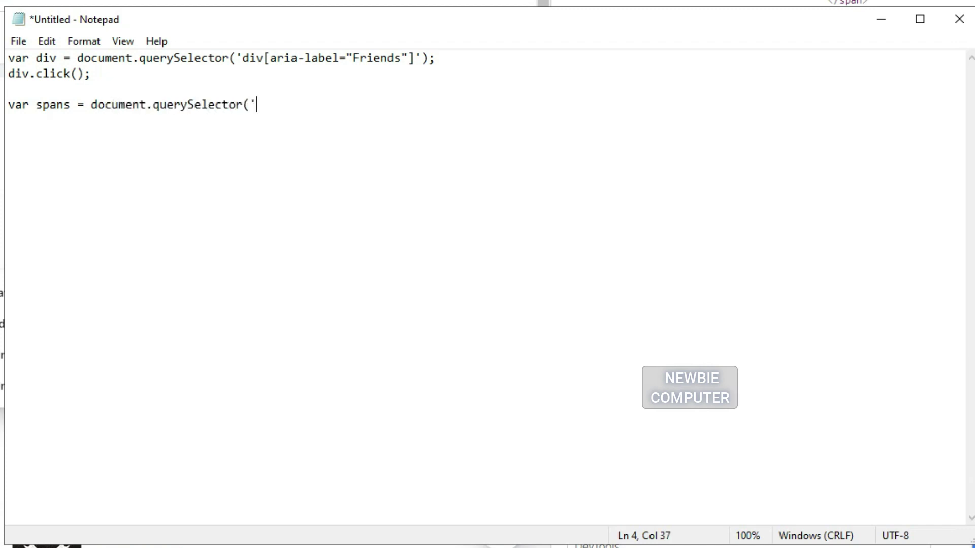
text(span[dir="auto"]');)
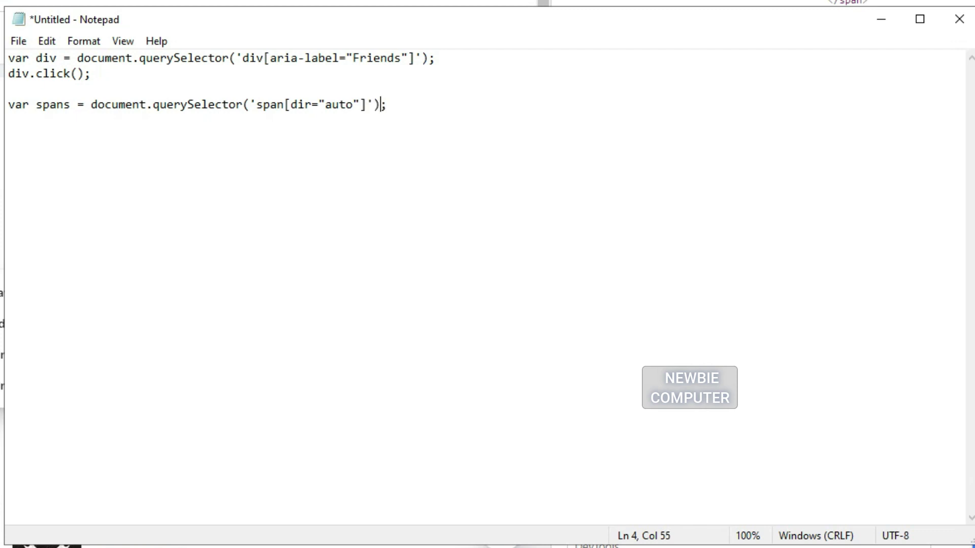
click(242, 104)
text(All)
click(408, 104)
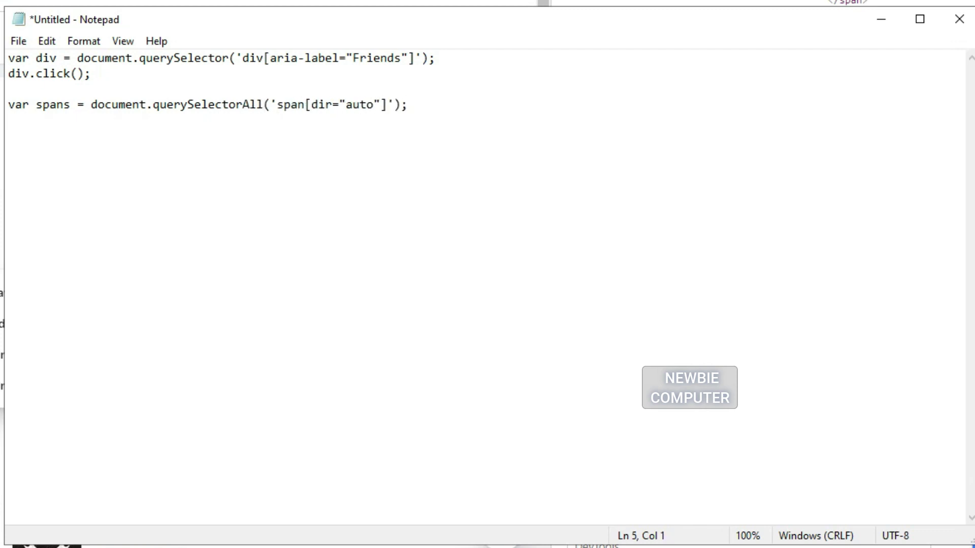
- Write a for loop over spans that checks whether each span's textContent is 'Unfriend'
text(for (var i=0; i<spa)
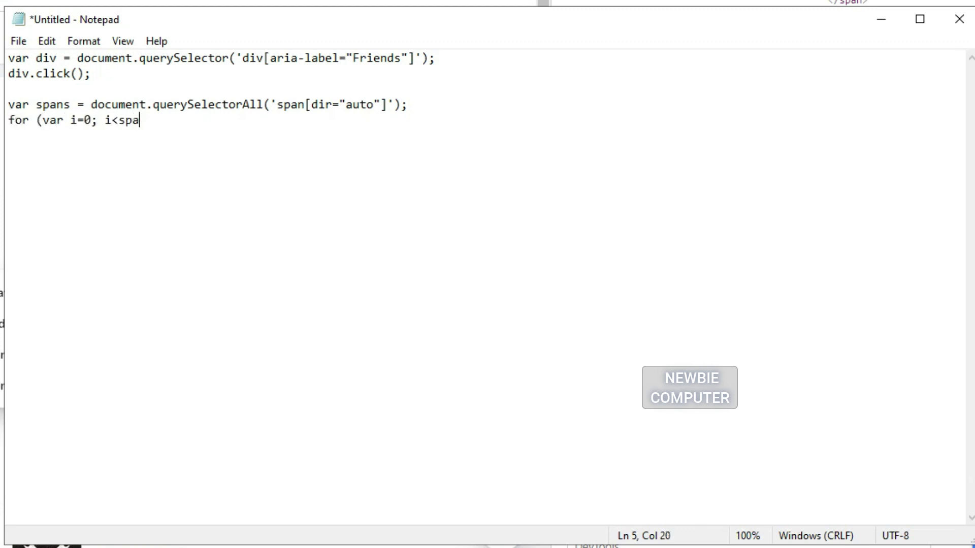
text(ns.length; i++)
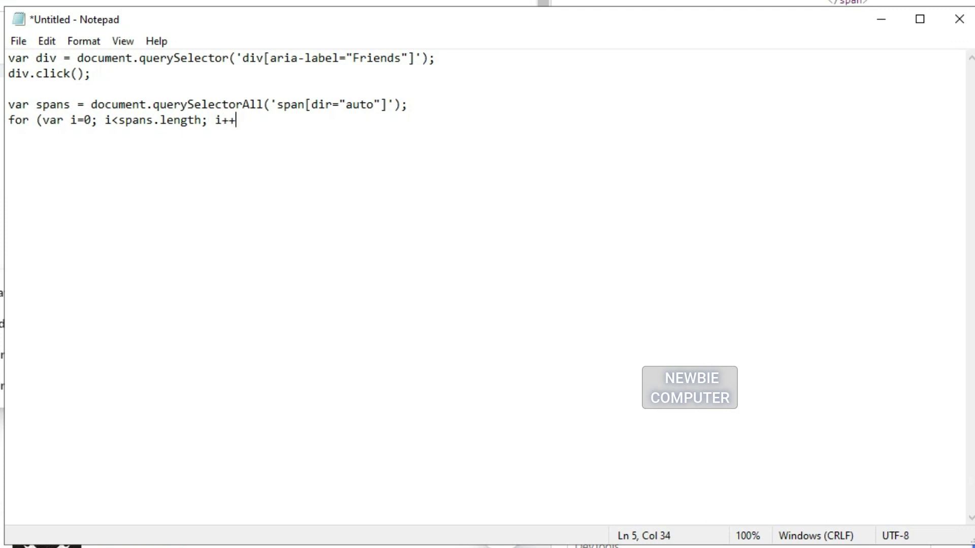
text(){)
key(Return)
key(Return)
text(})
key(Up)
text(var l = spans[)
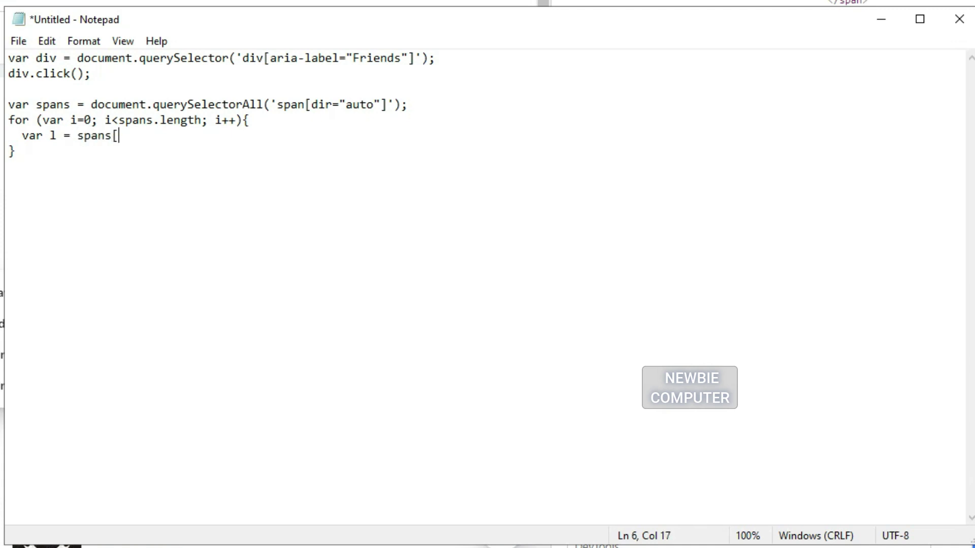
text(i].textContent;)
key(Return)
text(if (l==')
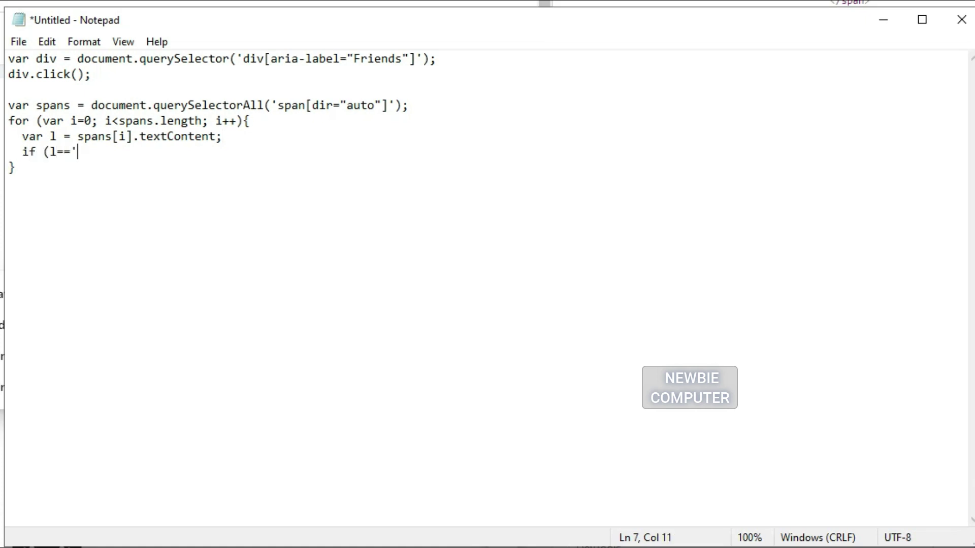
text(Unfriend') {)
- Inside the if block, add the click() call followed by a break statement
key(Return)
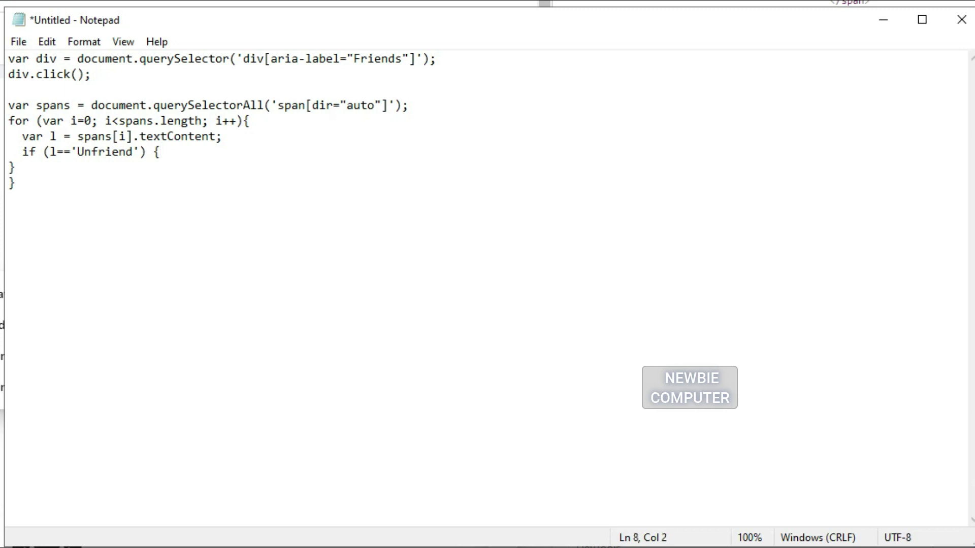
key(Home)
key(Up)
key(End)
key(Return)
key(Tab)
text(l.click)
key(BackSpace)
key(BackSpace)
text(ick();)
key(Return)
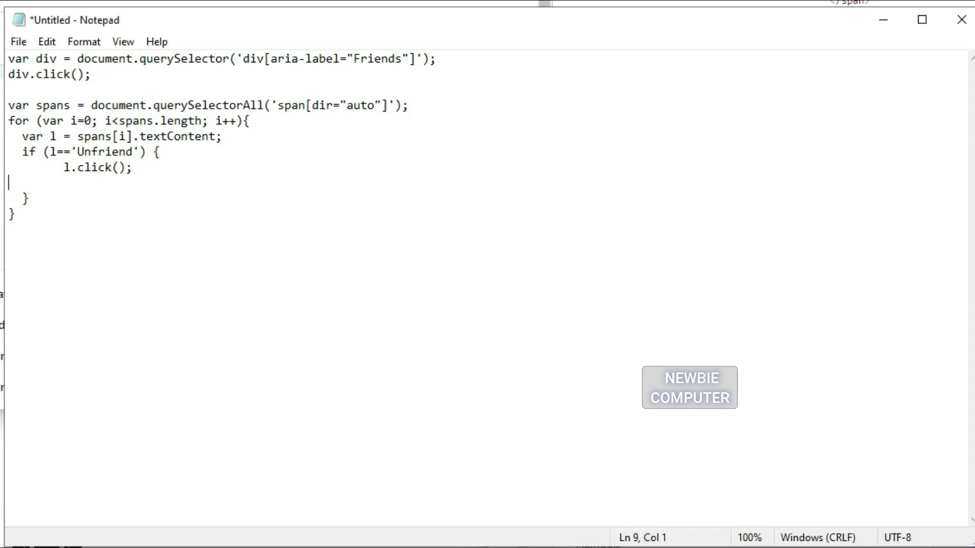
key(Tab)
text(break;)
- Change l.click() to spans[i].click() and copy the corrected Unfriend loop
drag(8, 106, 87, 228)
right_click(104, 123)
click(162, 183)
click(215, 173)
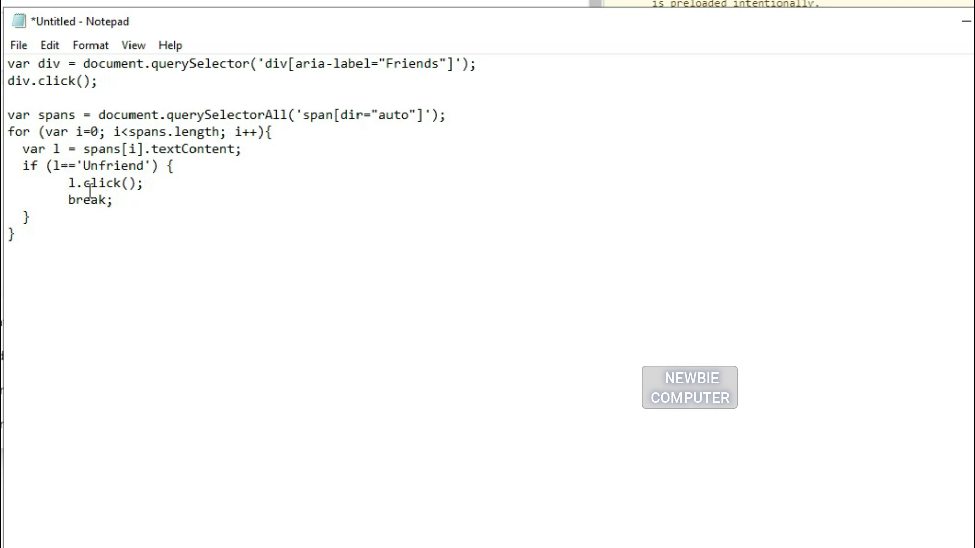
click(75, 183)
key(BackSpace)
text(spans[i)
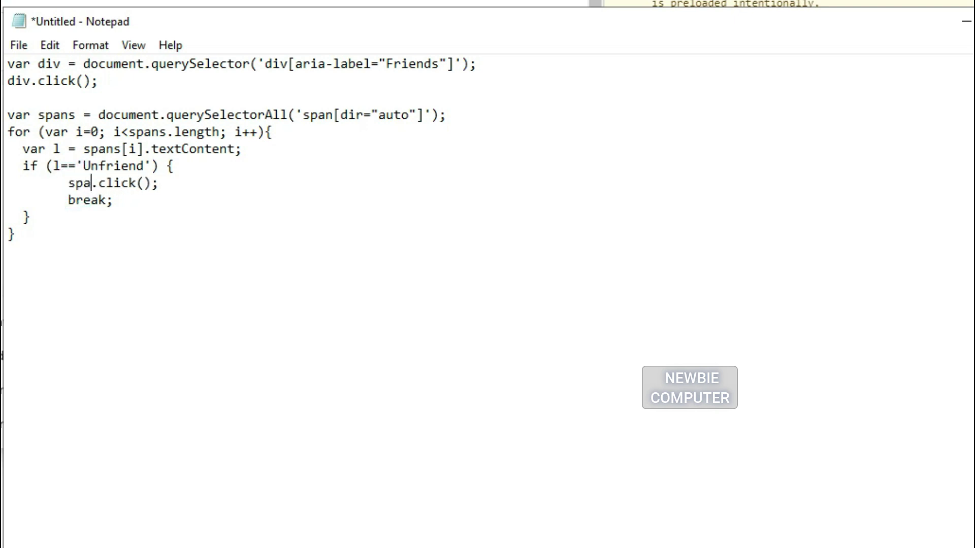
text(])
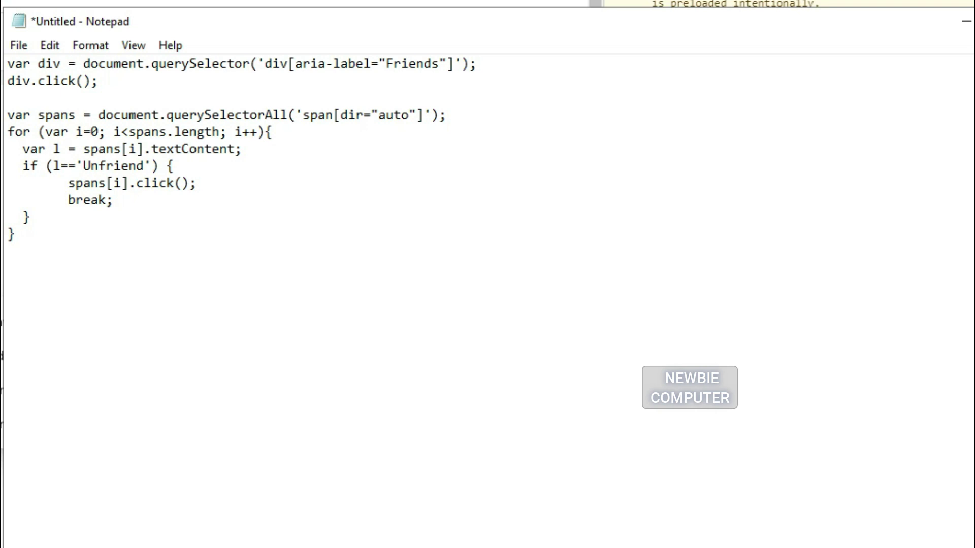
drag(8, 115, 15, 235)
right_click(107, 140)
click(131, 194)
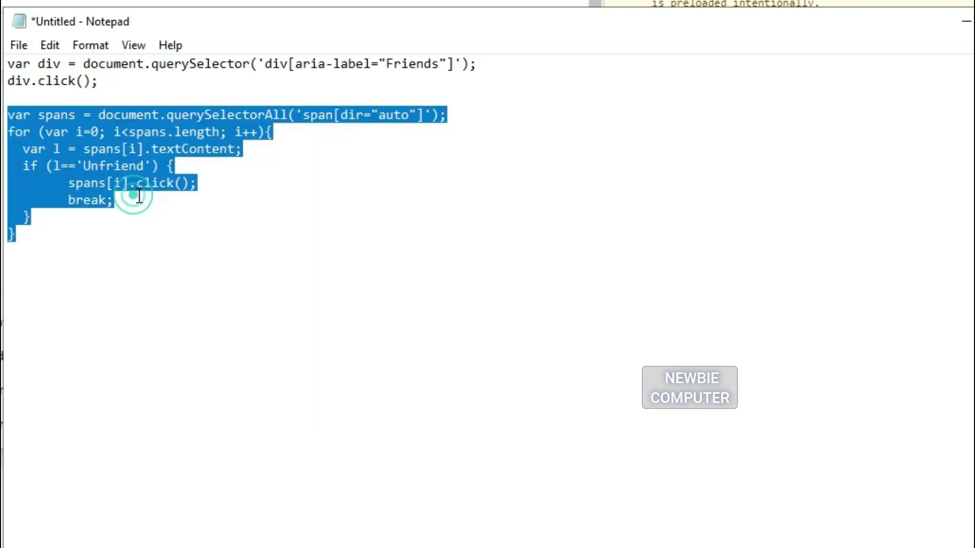
- Run the loop in the console and inspect the unfriend confirmation dialog's Confirm element
click(936, 270)
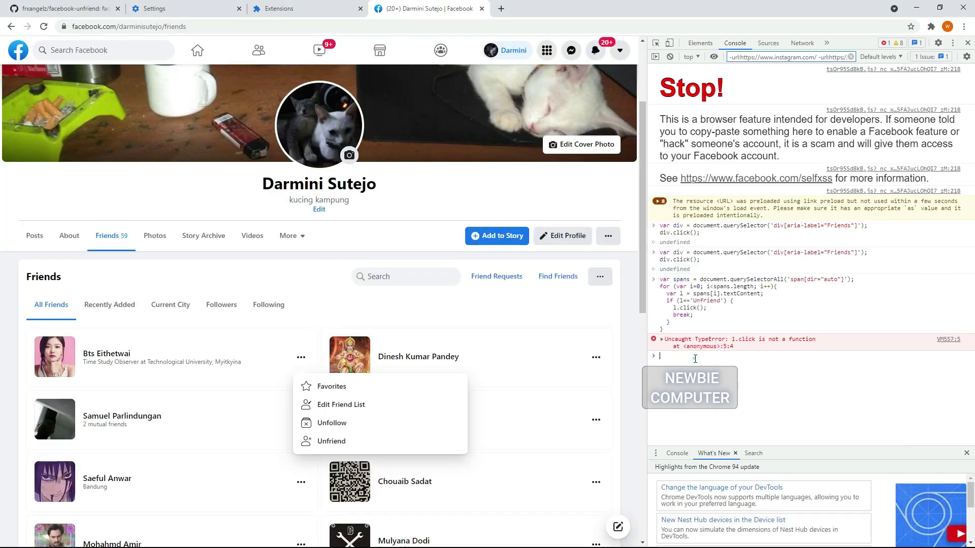
key(ctrl+v)
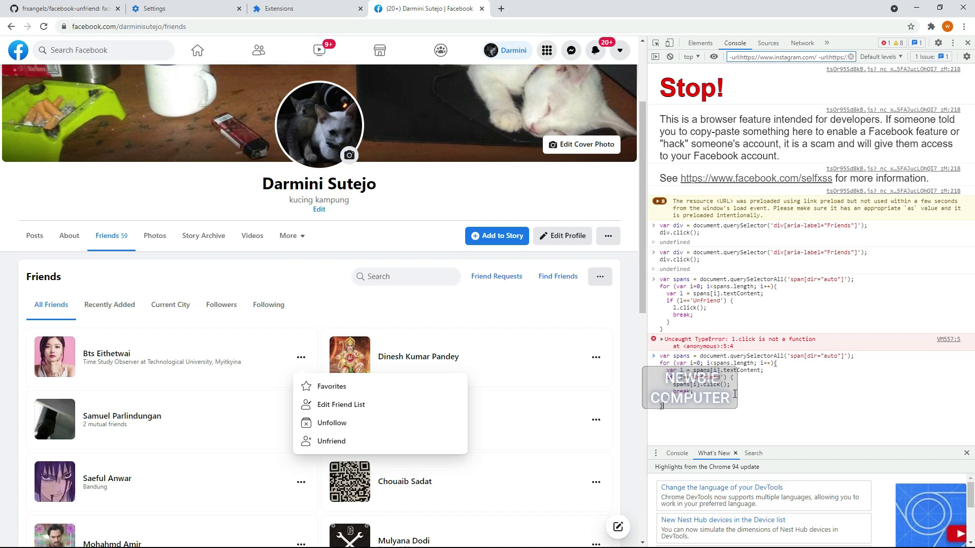
key(Return)
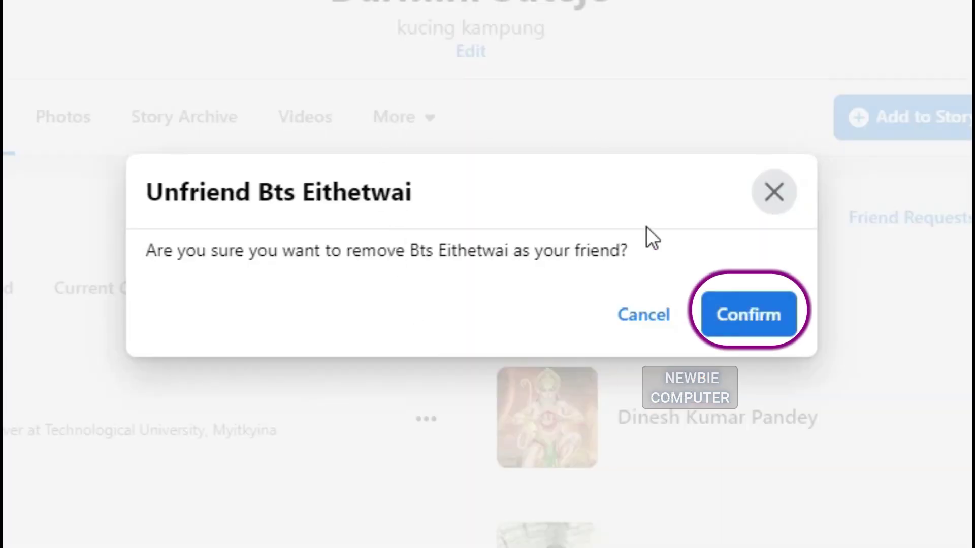
right_click(751, 312)
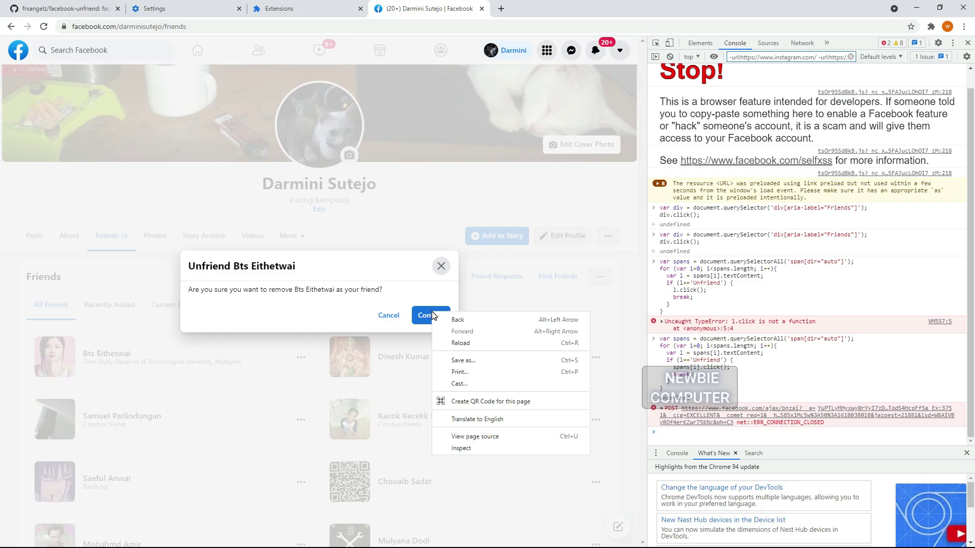
click(471, 447)
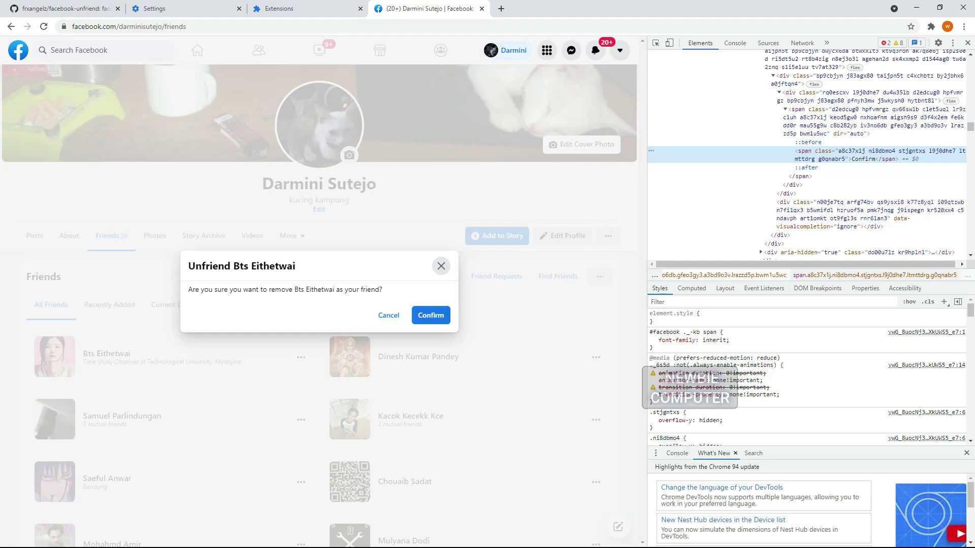
key(super)
- Back in Notepad, add a querySelectorAll line for span[dir="auto"] and a for loop over spans
click(397, 520)
click(485, 356)
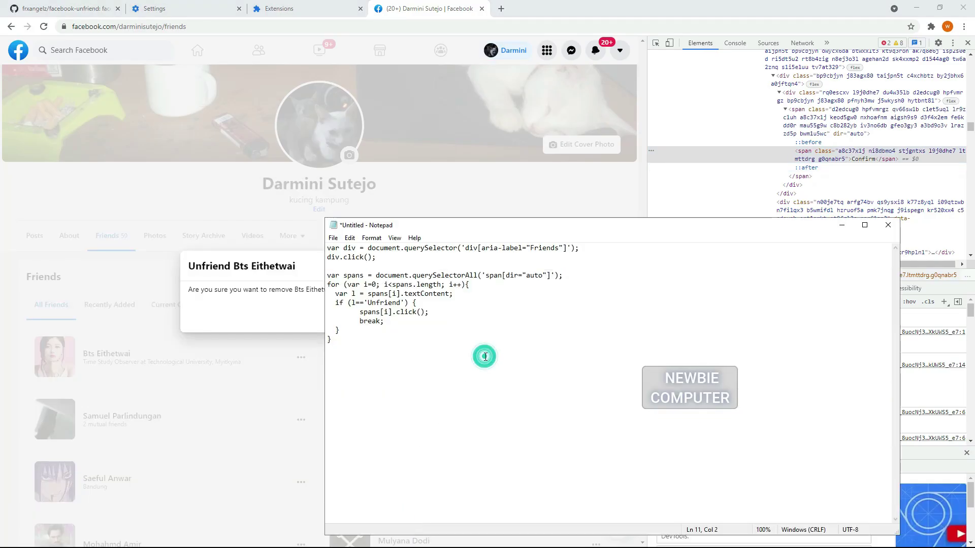
key(Return)
key(Return)
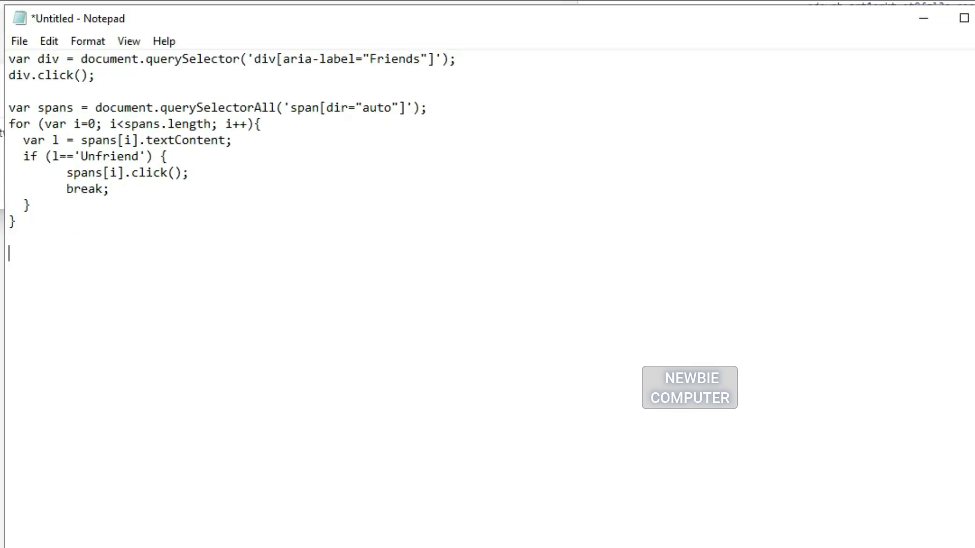
text(var spans = document.qu)
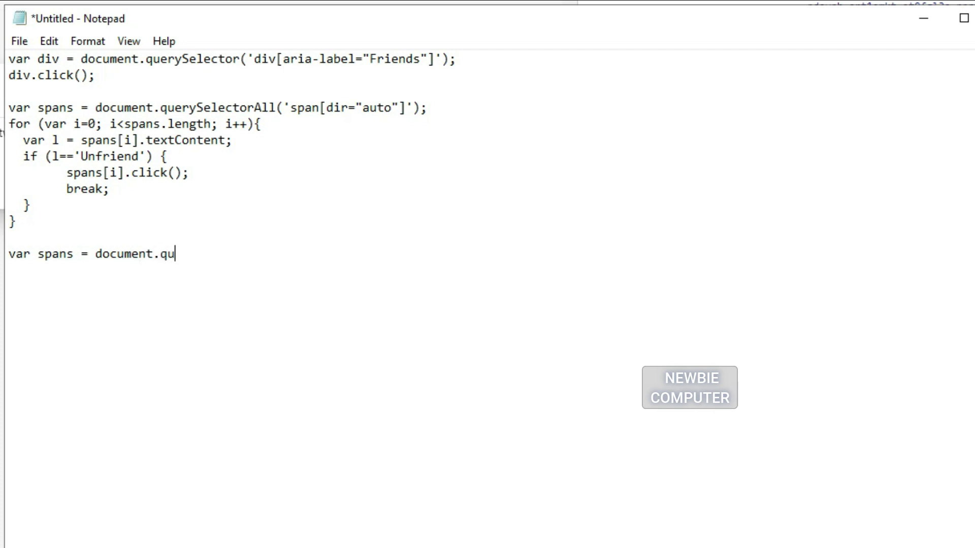
text(erySelectorAll()
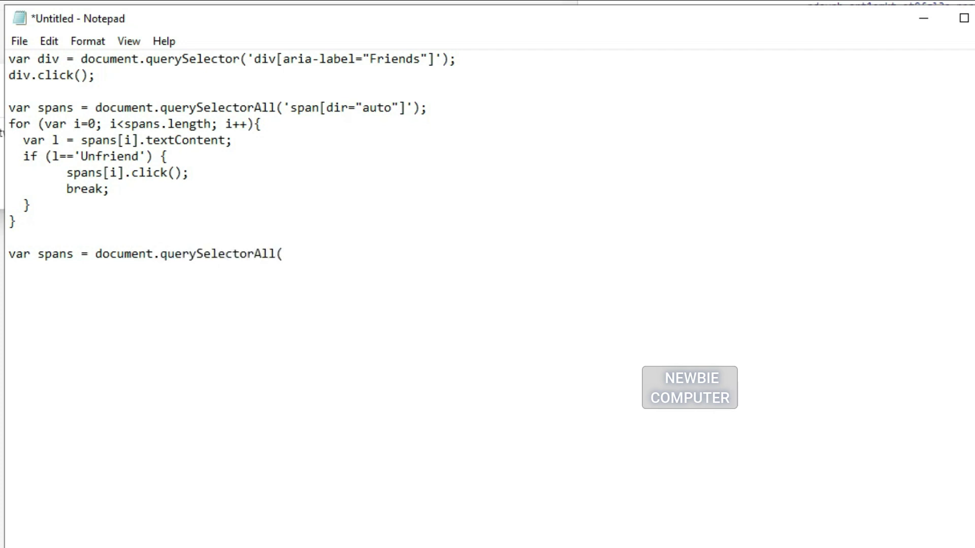
text('span[dir="auto")
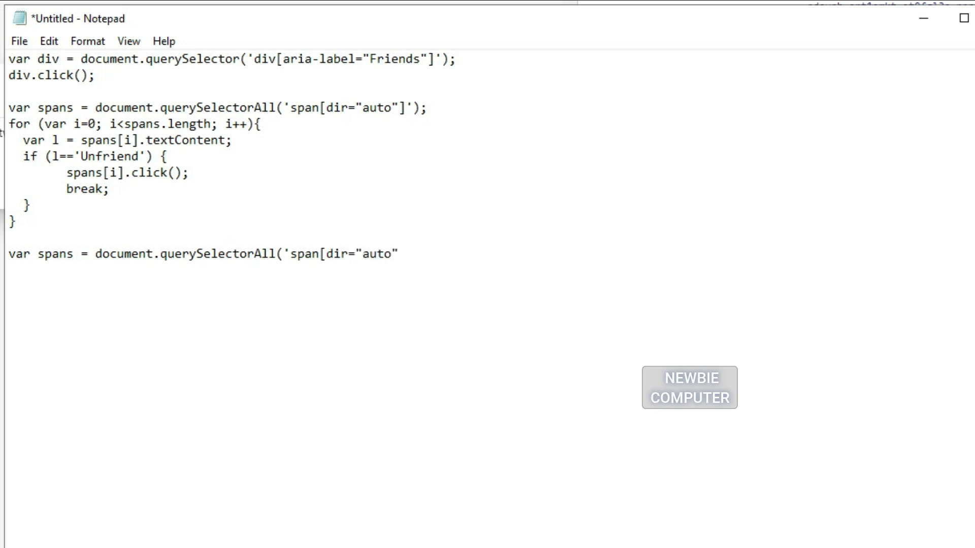
text(]');)
key(Return)
text(for(var i=0; )
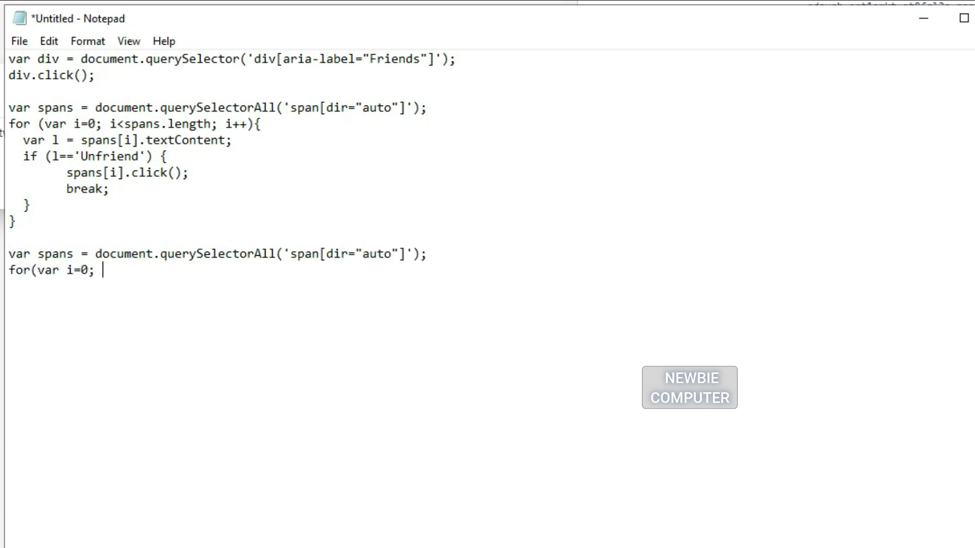
text(i<spans.length; i++))
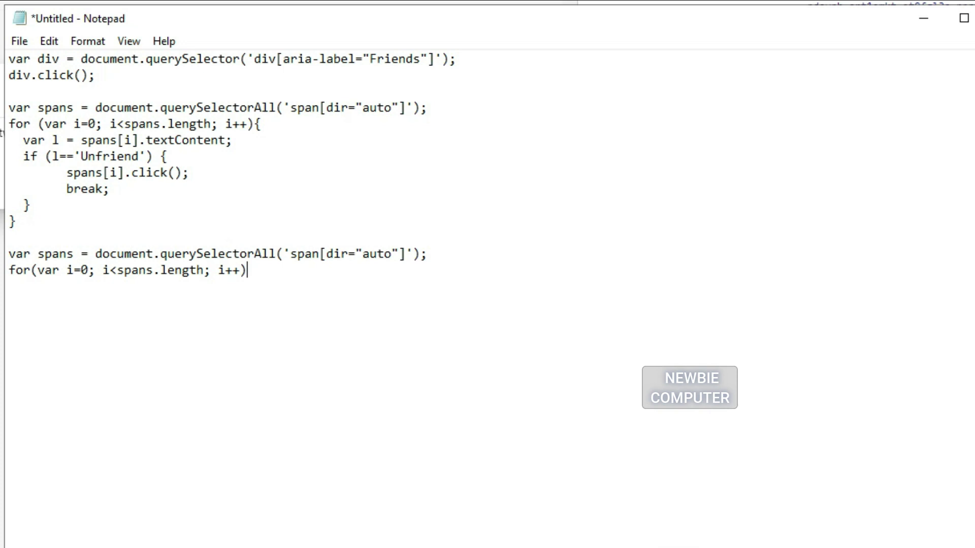
text({)
key(Return)
key(Return)
text(})
key(Up)
- Read each span's textContent and open an if block for the text 'Confirm'
key(Return)
key(Tab)
text(var l= spans[i].)
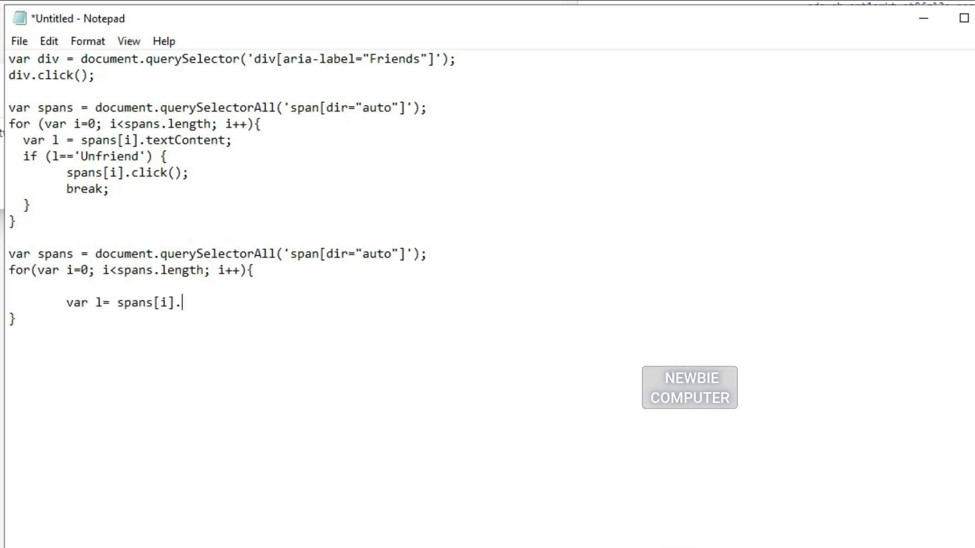
text(textConten)
key(BackSpace)
key(BackSpace)
text(ntent;)
key(Return)
key(Tab)
text(if(l ==)
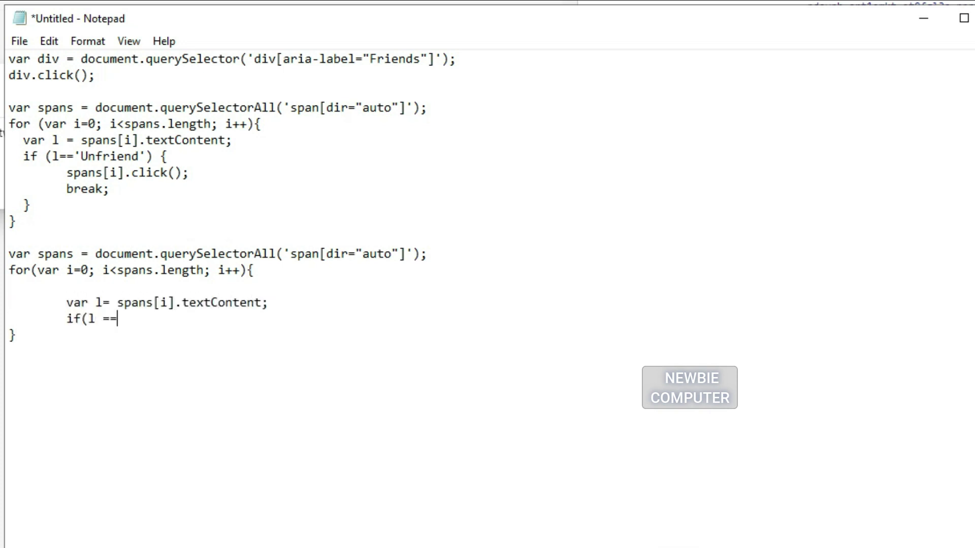
text( 'Confirm'){)
key(Return)
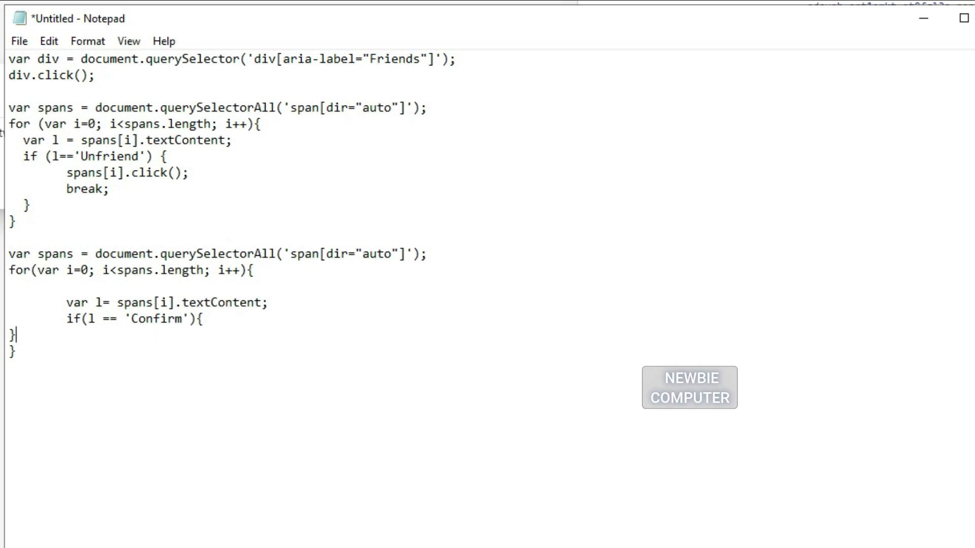
key(Return)
key(Tab)
text(})
key(Up)
key(Tab)
- Add spans[i].click() and break inside the block, then copy the Confirm loop
text(spans[i].click();)
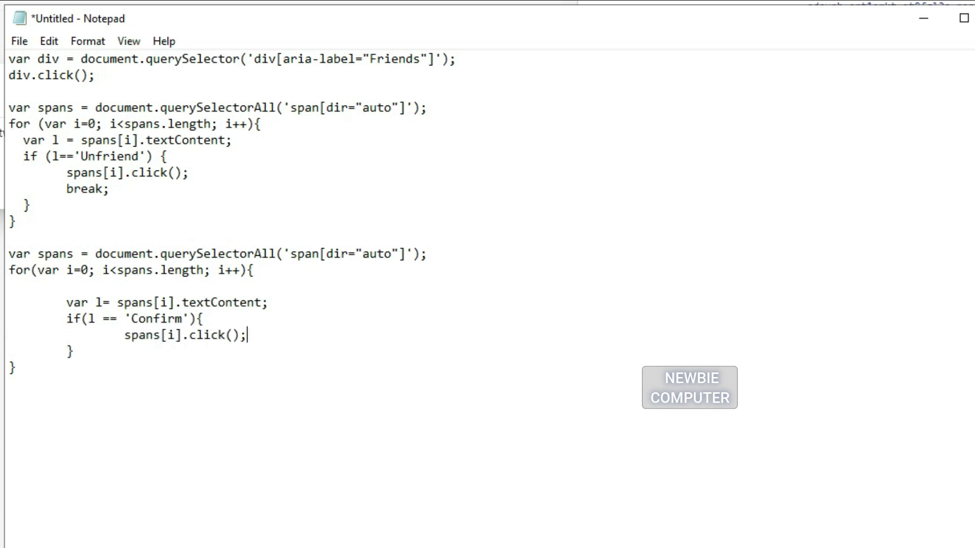
key(Return)
key(Tab)
key(Tab)
text(brea)
drag(6, 254, 21, 386)
right_click(67, 57)
click(112, 115)
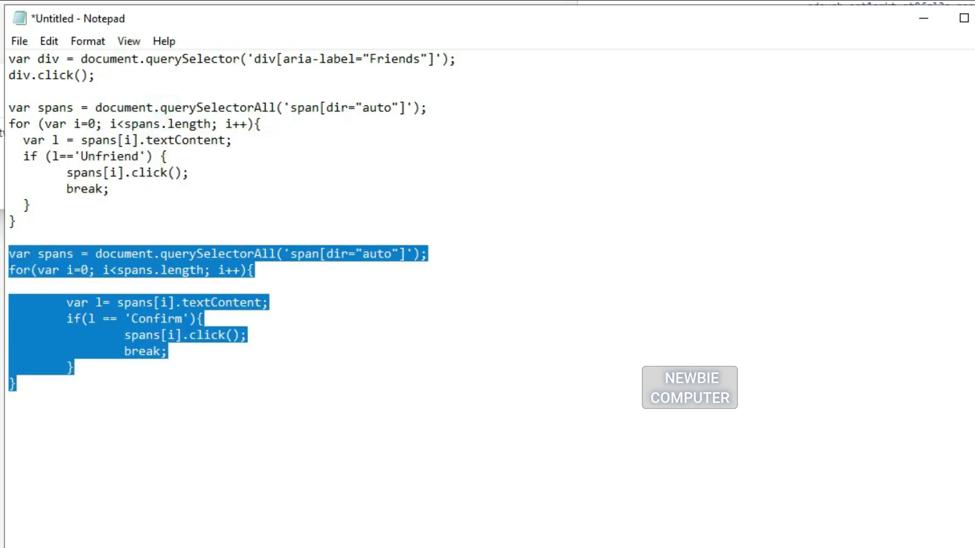
- Switch to the DevTools console and clear all its output
key(alt+Tab)
right_click(673, 436)
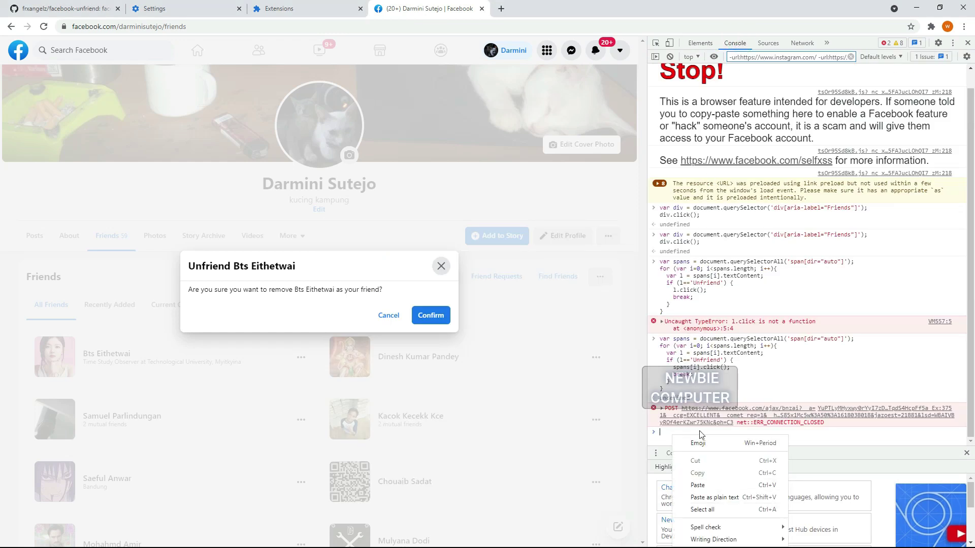
click(682, 429)
right_click(832, 280)
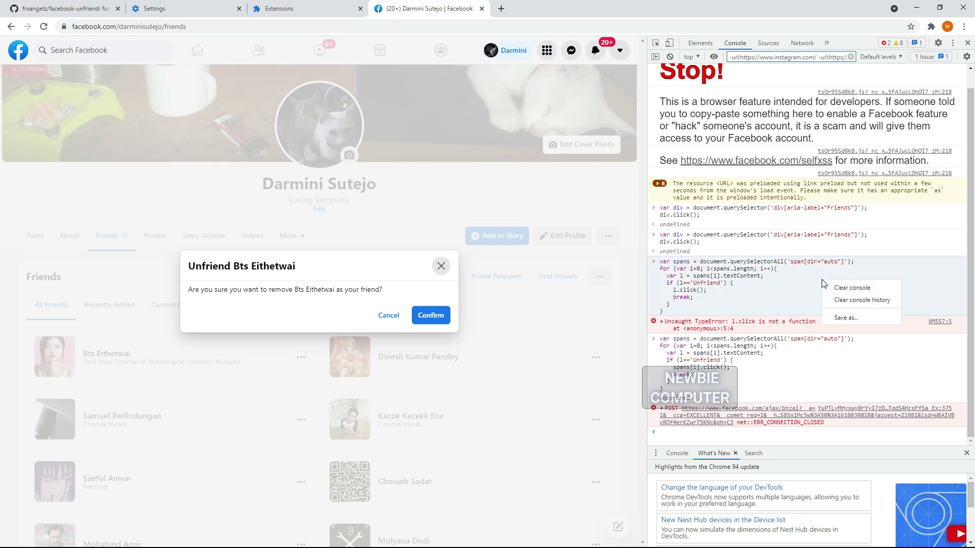
click(843, 286)
- Paste and run the Confirm loop, unfriending the first friend in the list
right_click(705, 72)
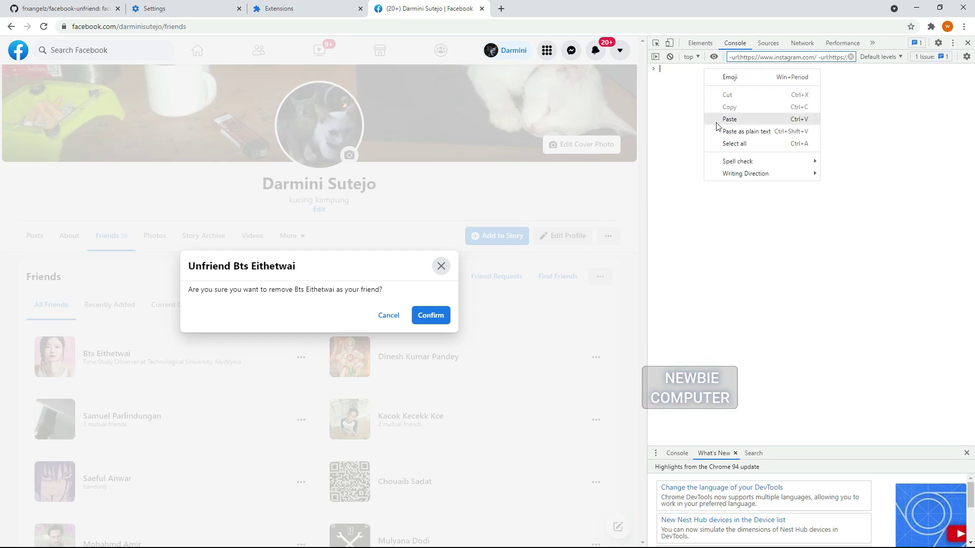
click(713, 122)
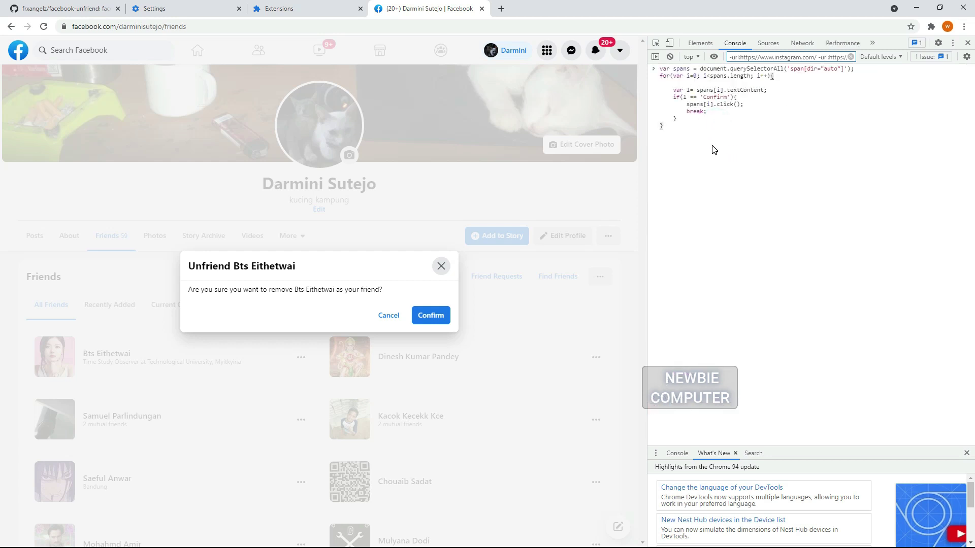
key(Return)
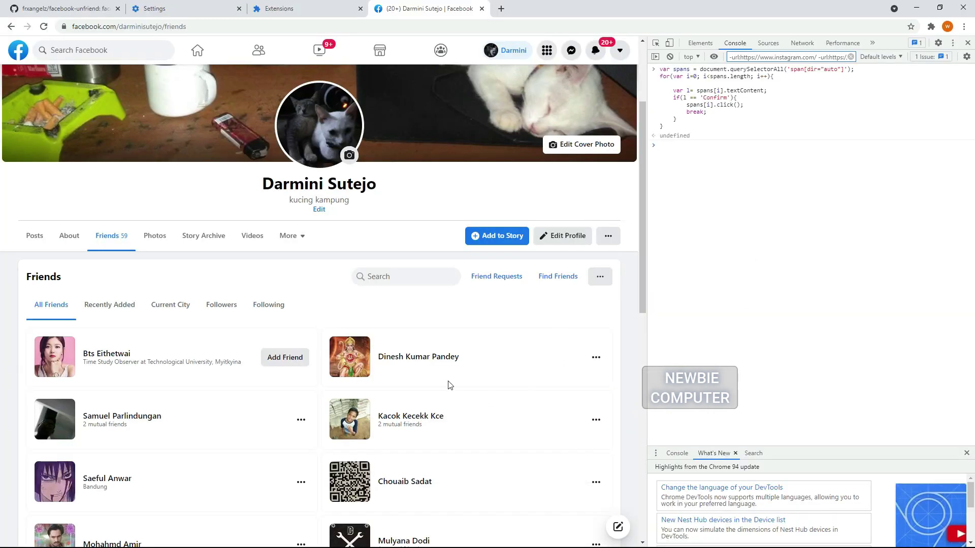
scroll(449, 381, down, 2)
scroll(449, 371, down, 2)
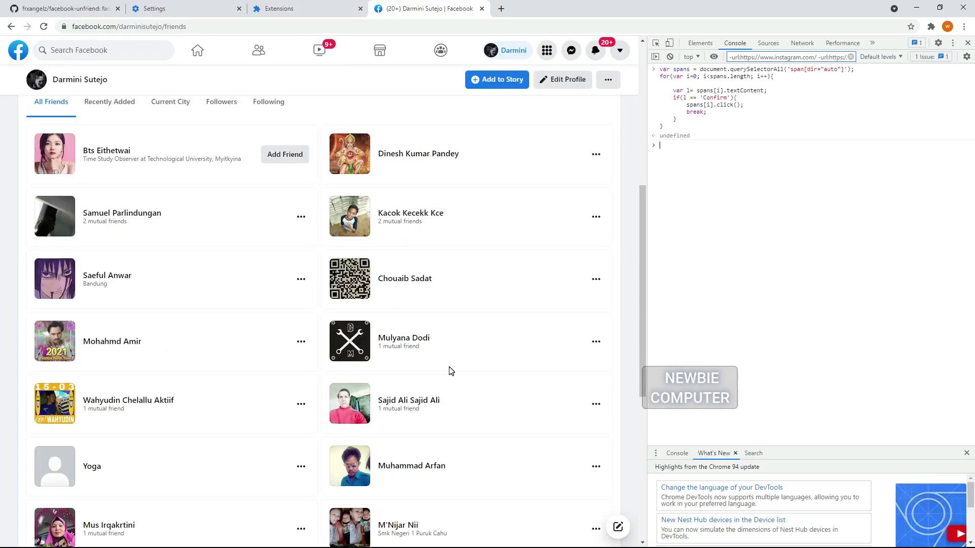
scroll(449, 371, up, 3)
- Show unfollow.js lines 153 and 157: the aria-label Friends selector and the UnFollow(section[i]) call
key(alt+Tab)
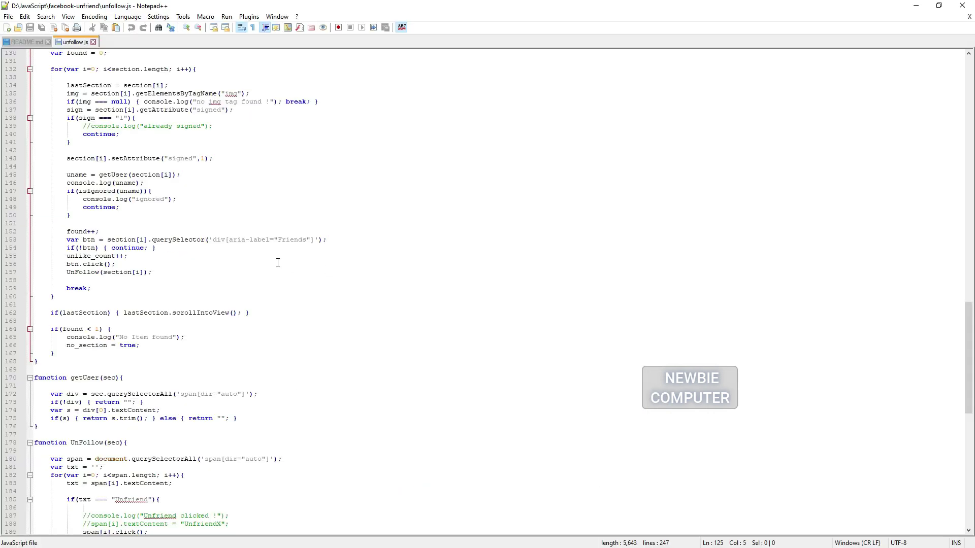
click(258, 243)
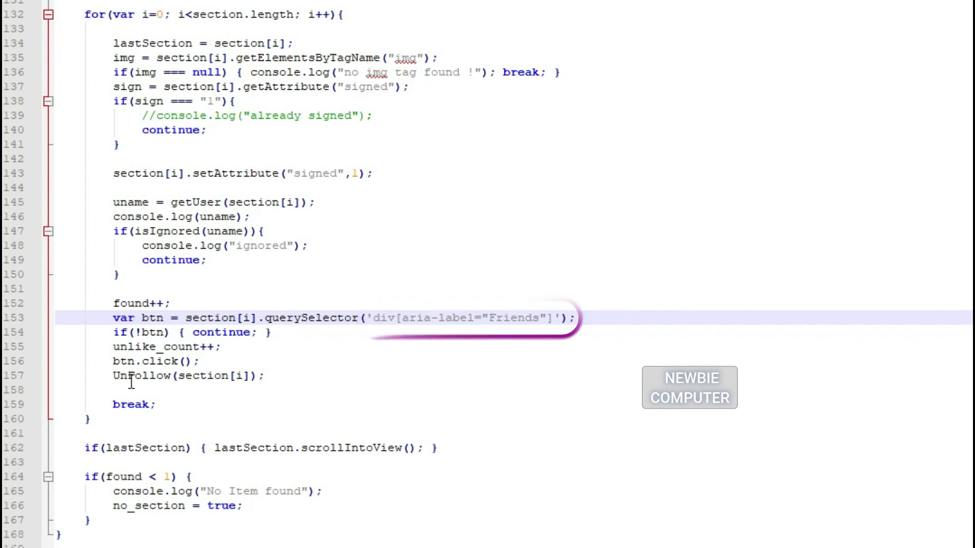
click(115, 379)
click(269, 377)
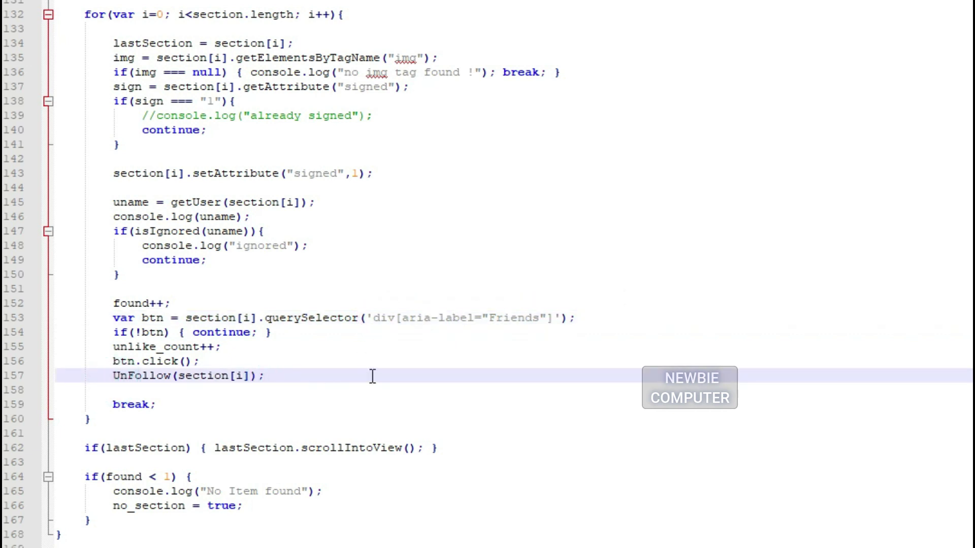